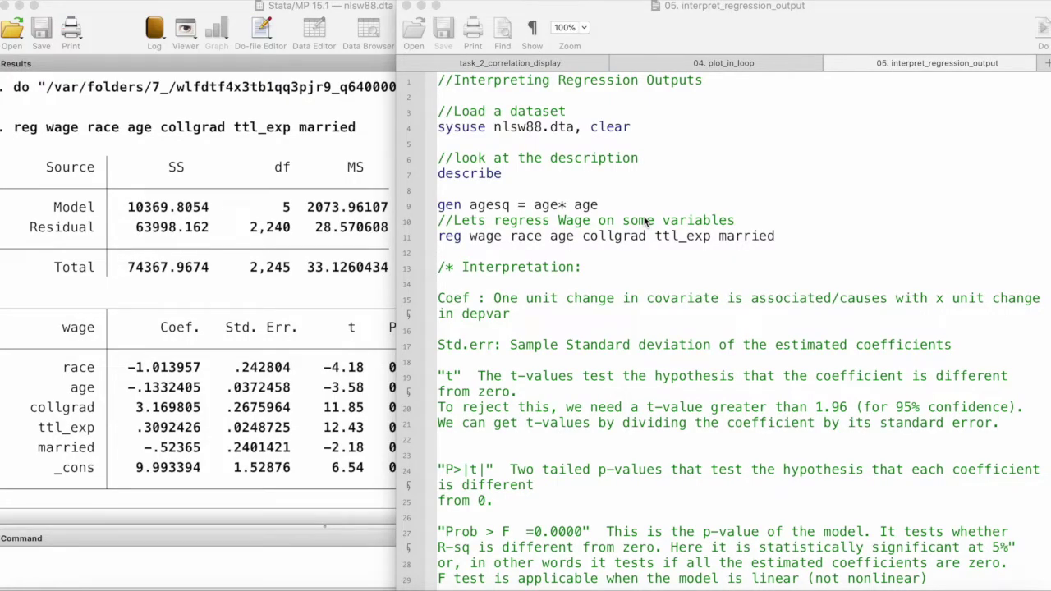
- Load nlsw88.dta with sysuse, clear and list its variables with describe
click(454, 129)
drag(441, 129, 651, 130)
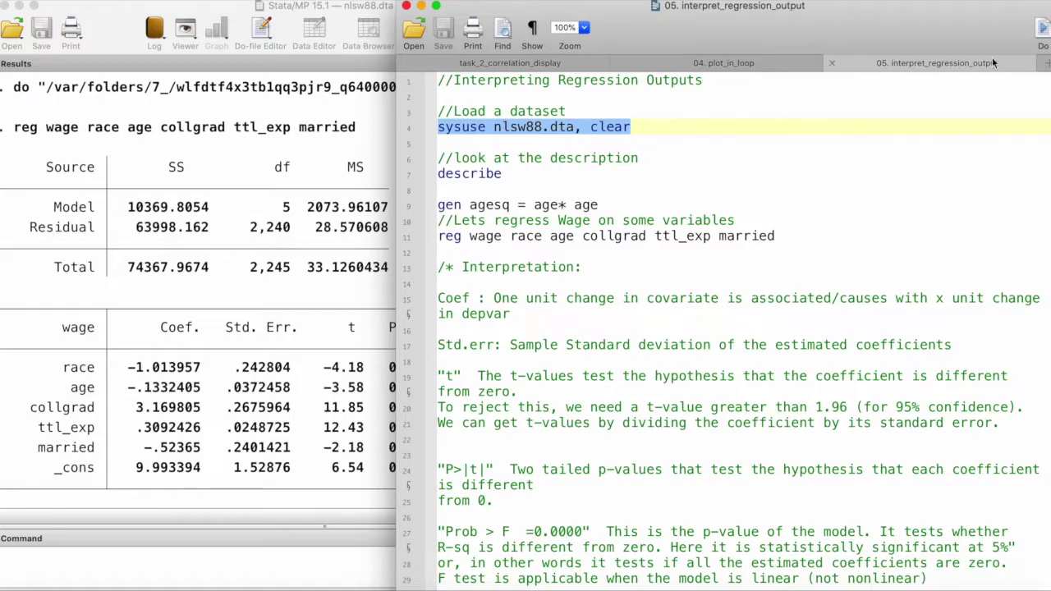
click(1039, 31)
drag(501, 174, 428, 179)
click(1042, 37)
- Review the describe output, highlighting the dataset title 'NLSW, 1988 extract'
click(215, 301)
scroll(216, 301, up, 5)
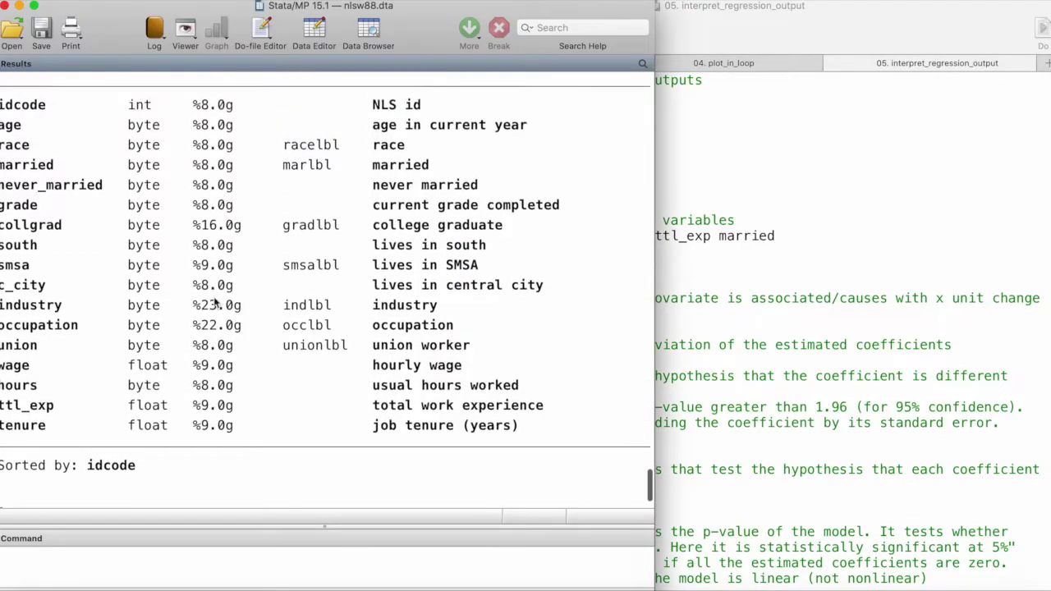
drag(373, 129, 521, 129)
scroll(173, 371, down, 3)
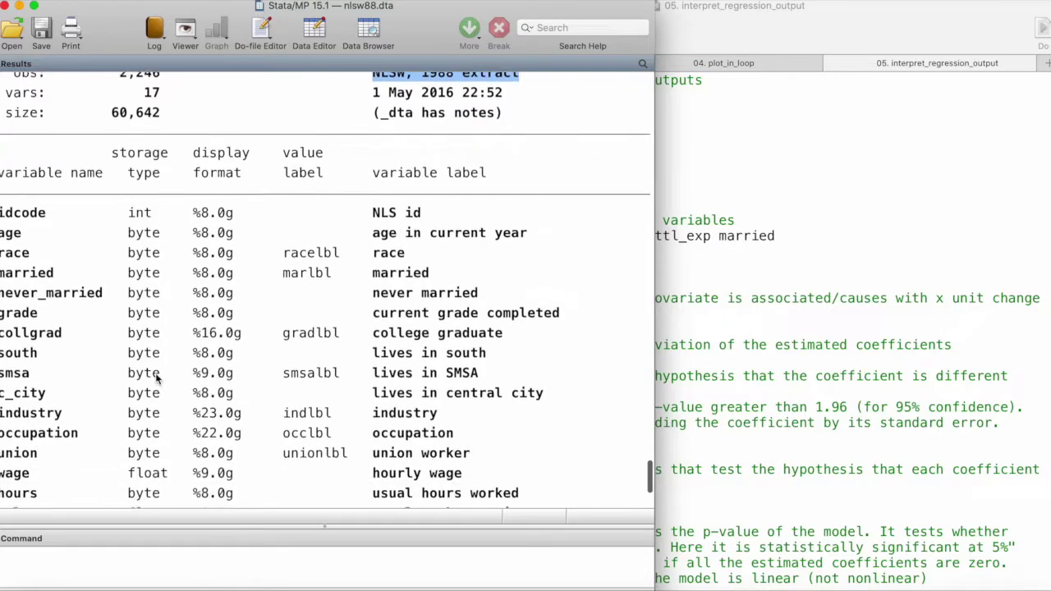
scroll(104, 340, down, 3)
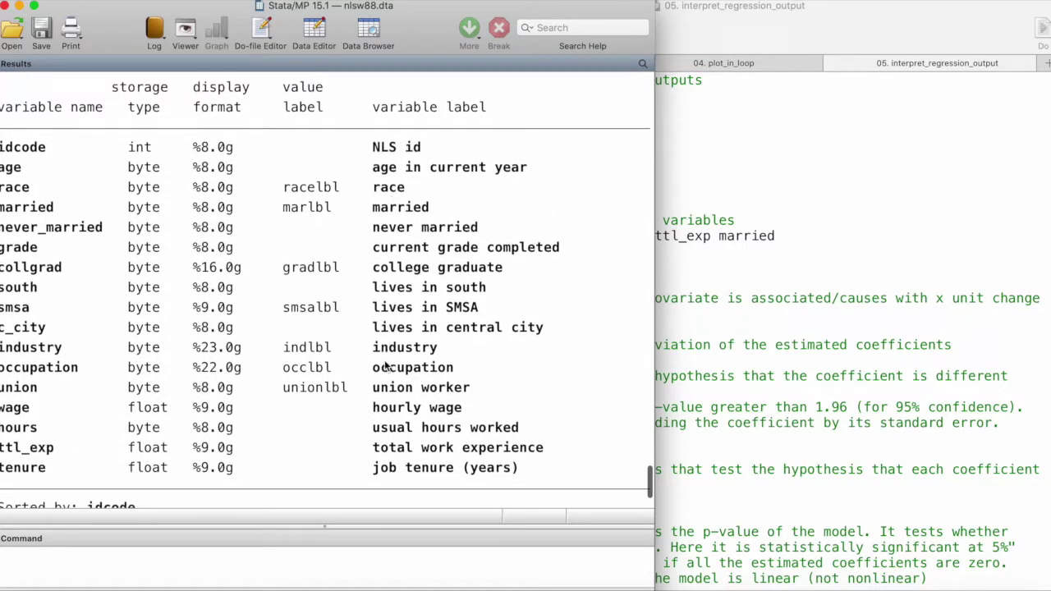
- Run reg wage race age collgrad ttl_exp married and view its output table
click(945, 325)
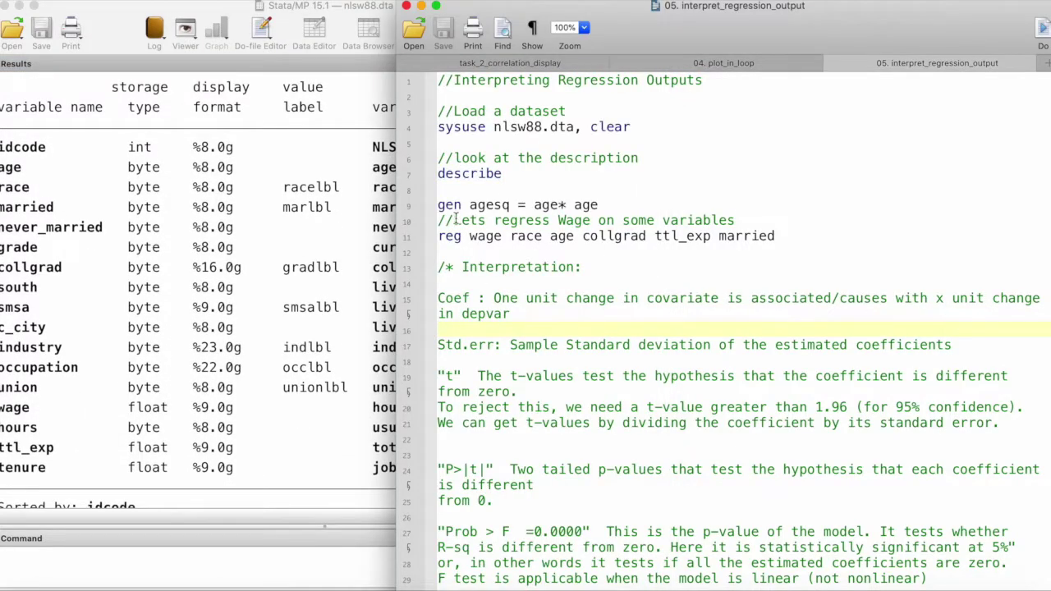
drag(443, 235, 773, 236)
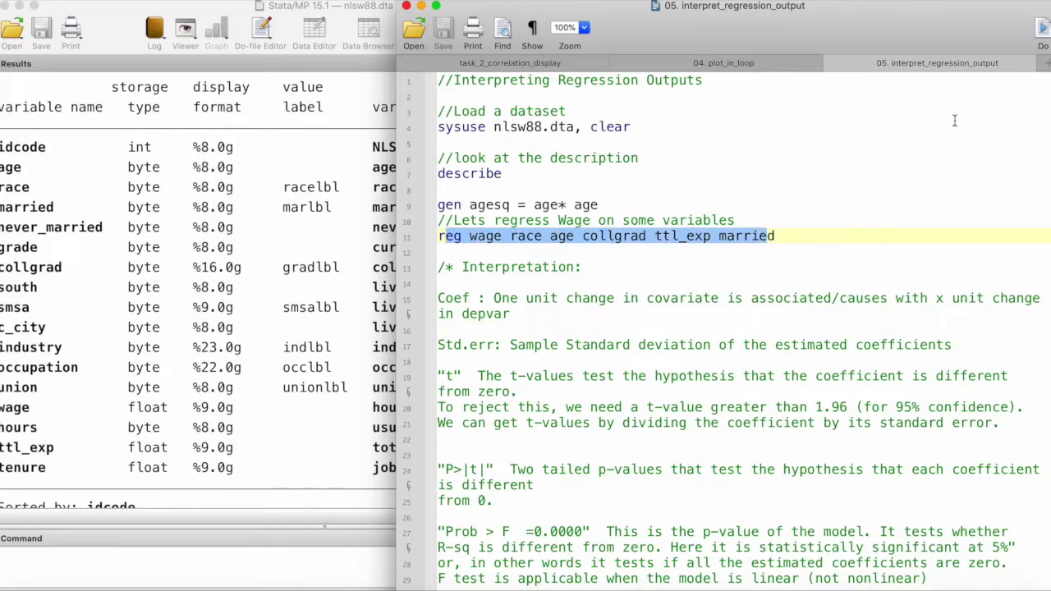
click(1045, 29)
click(248, 277)
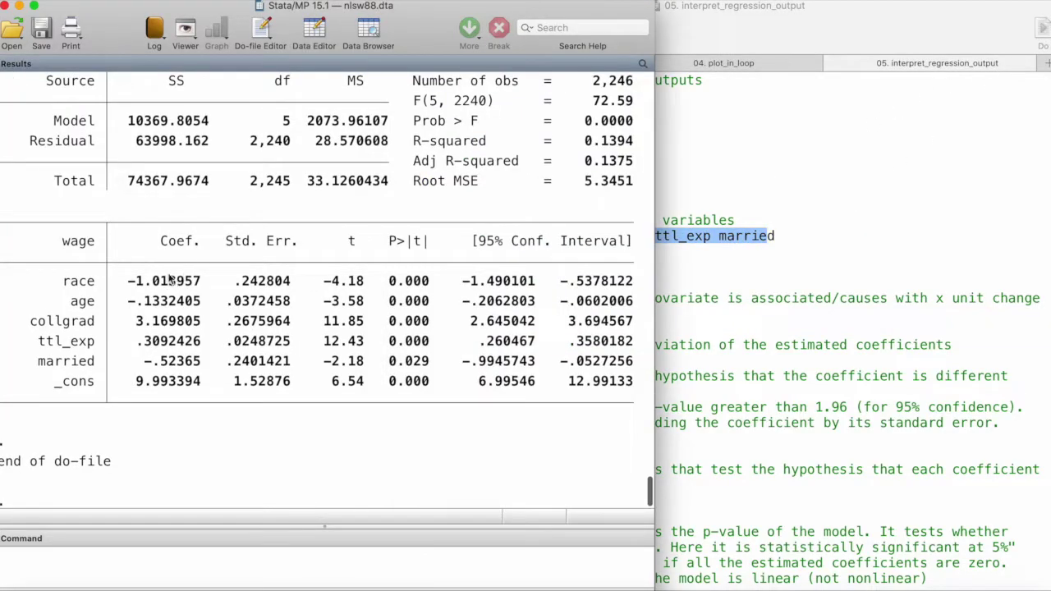
scroll(267, 309, up, 3)
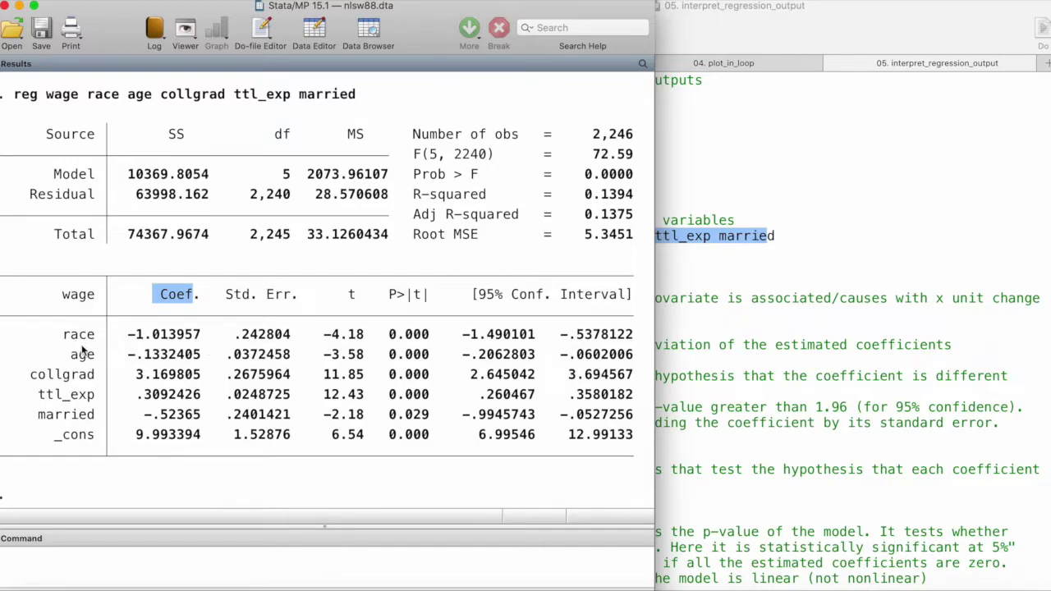
click(768, 378)
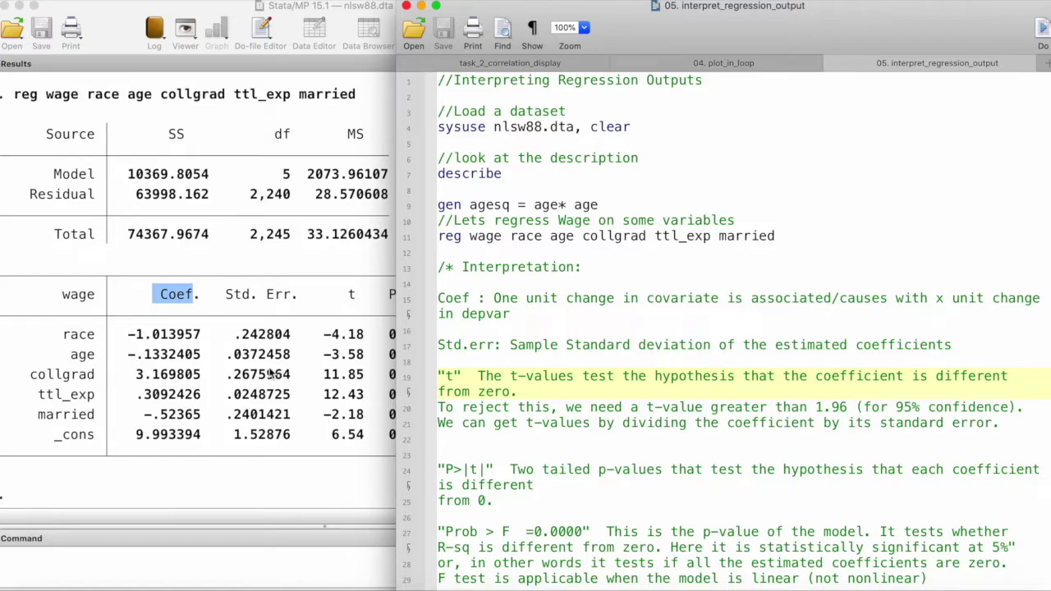
drag(200, 335, 109, 337)
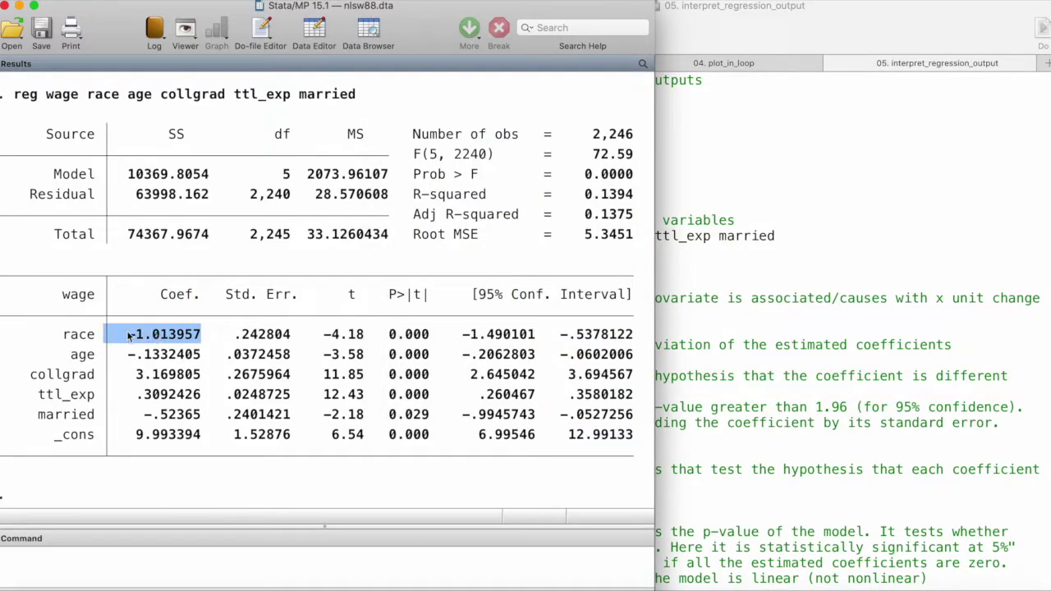
drag(95, 295, 63, 296)
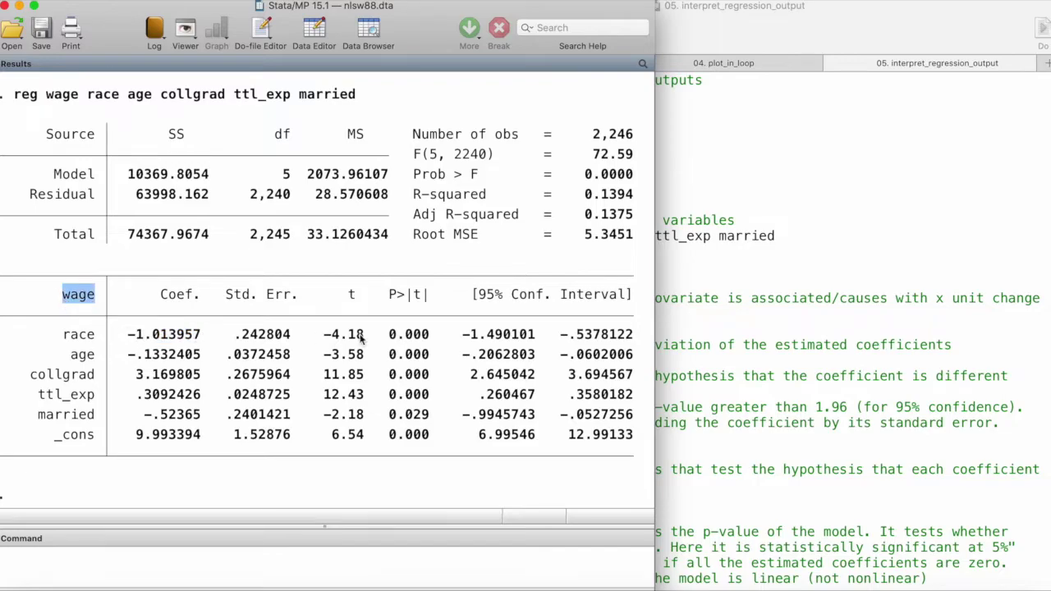
click(542, 371)
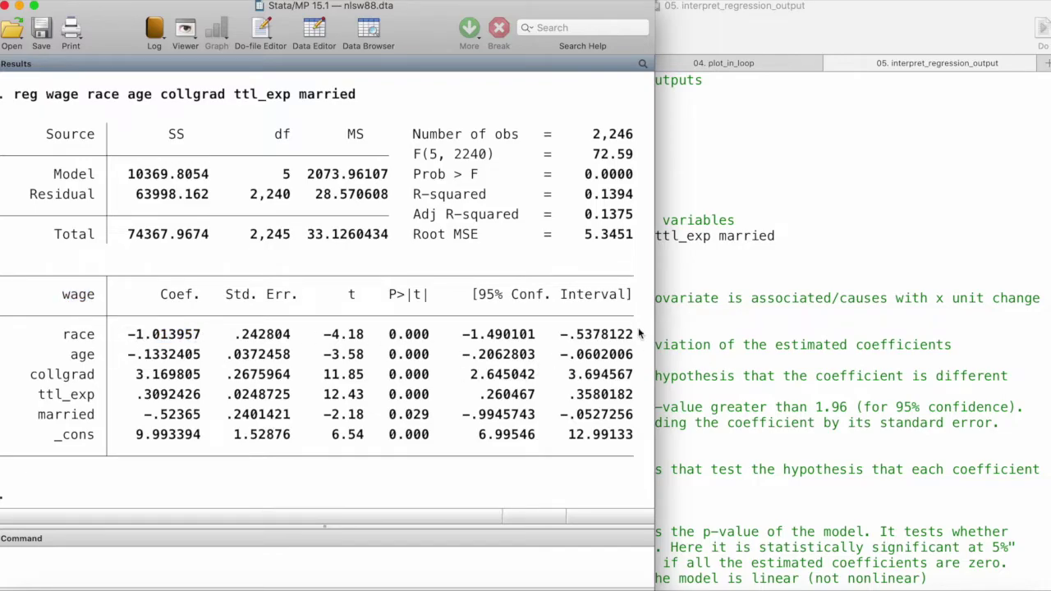
click(716, 317)
drag(764, 298, 871, 304)
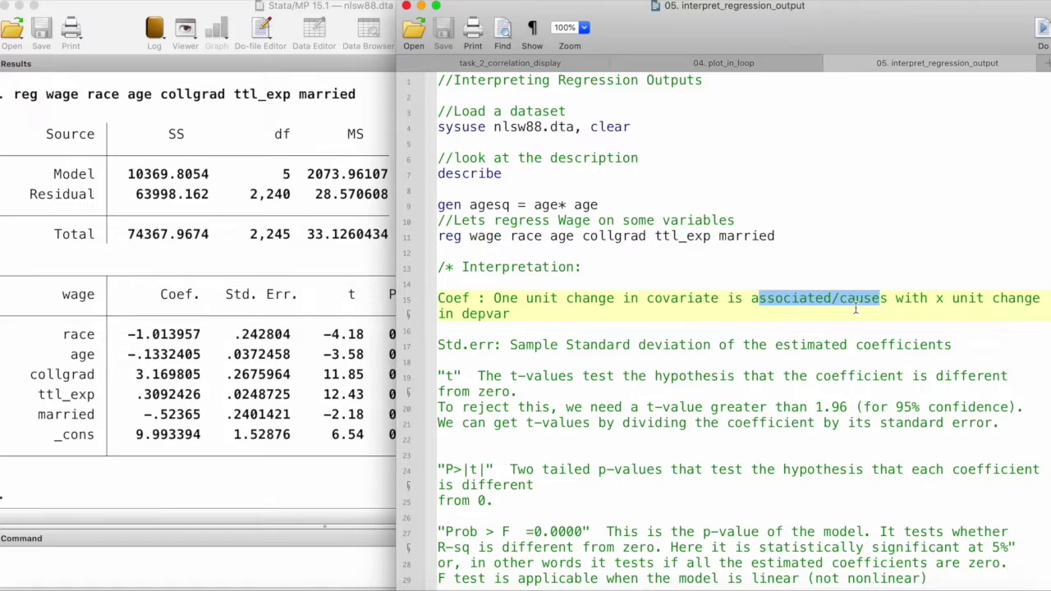
click(293, 336)
drag(227, 294, 287, 299)
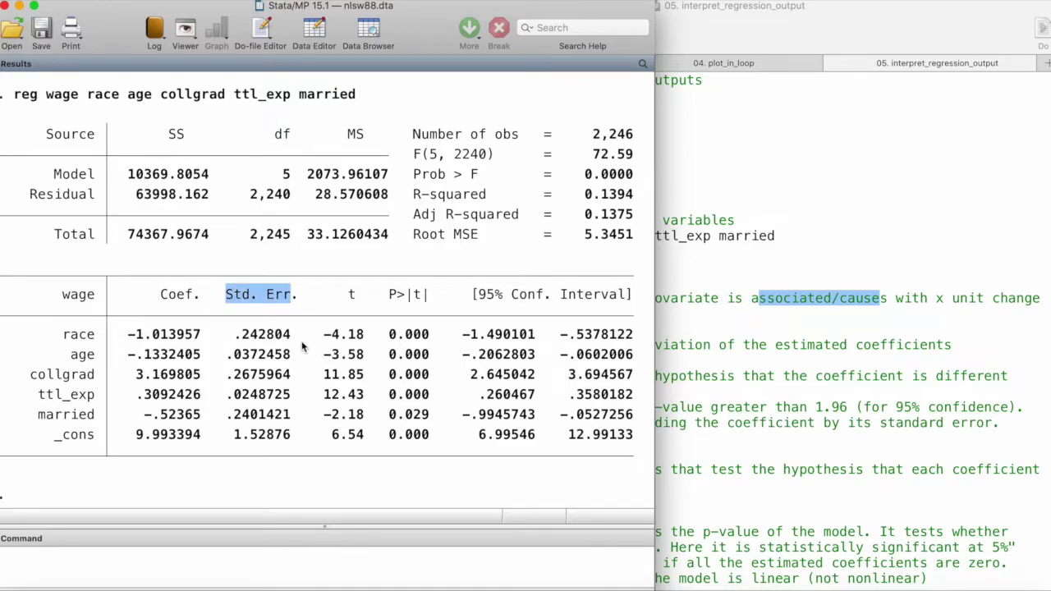
drag(129, 335, 291, 337)
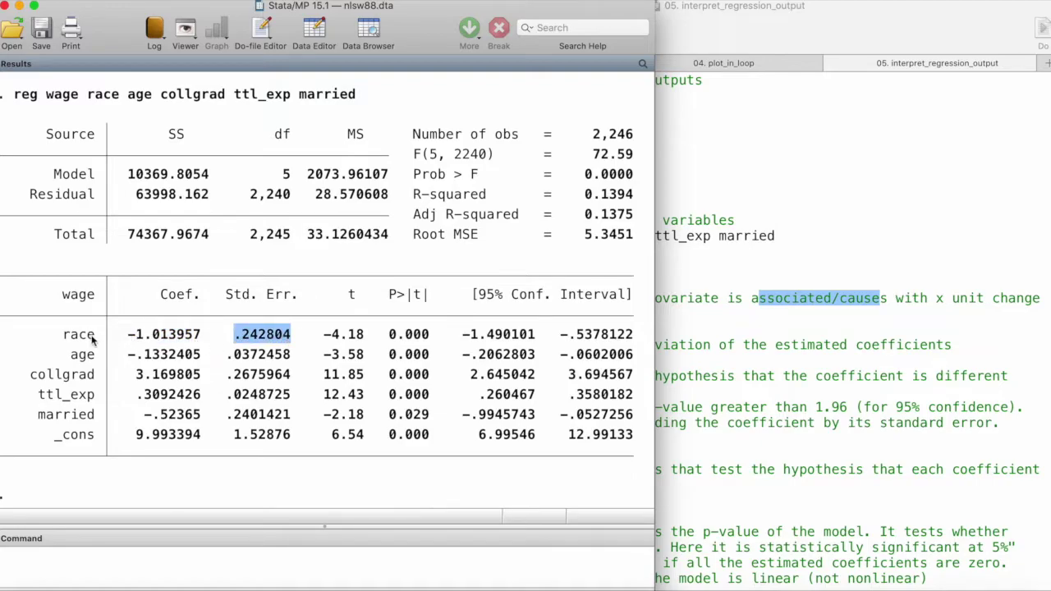
drag(129, 336, 280, 359)
click(235, 355)
drag(196, 356, 128, 356)
click(727, 391)
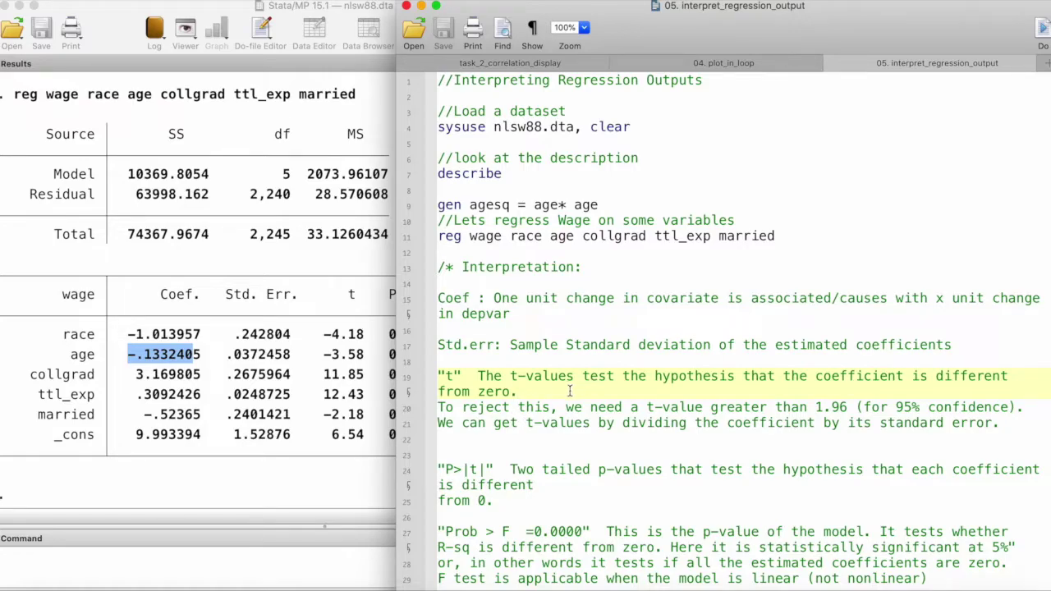
click(331, 381)
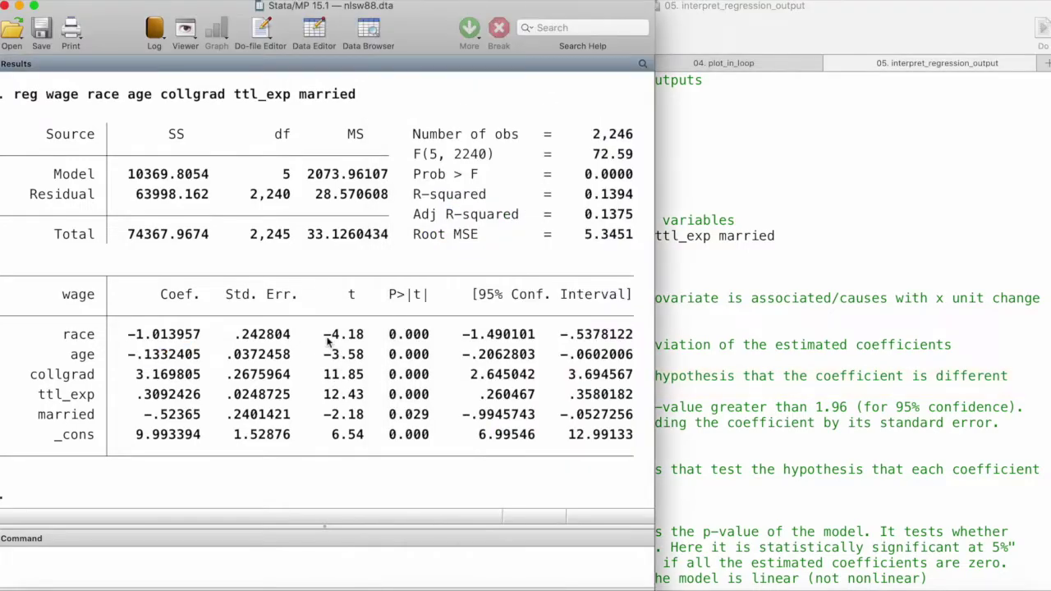
drag(325, 335, 364, 345)
mouse_move(201, 337)
mouse_down()
mouse_move(137, 337)
mouse_move(210, 356)
mouse_up()
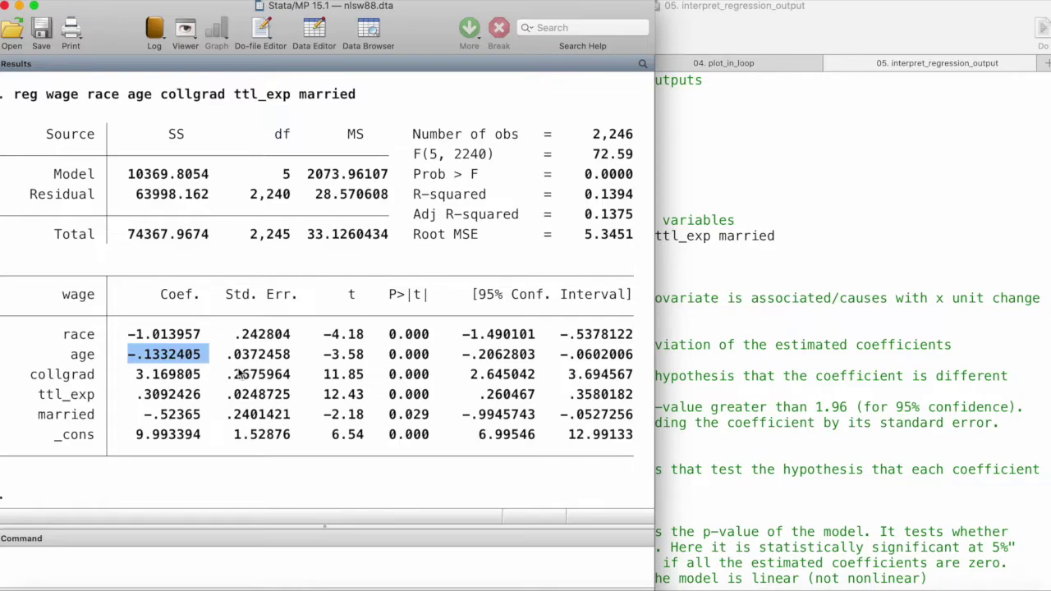
drag(364, 335, 326, 343)
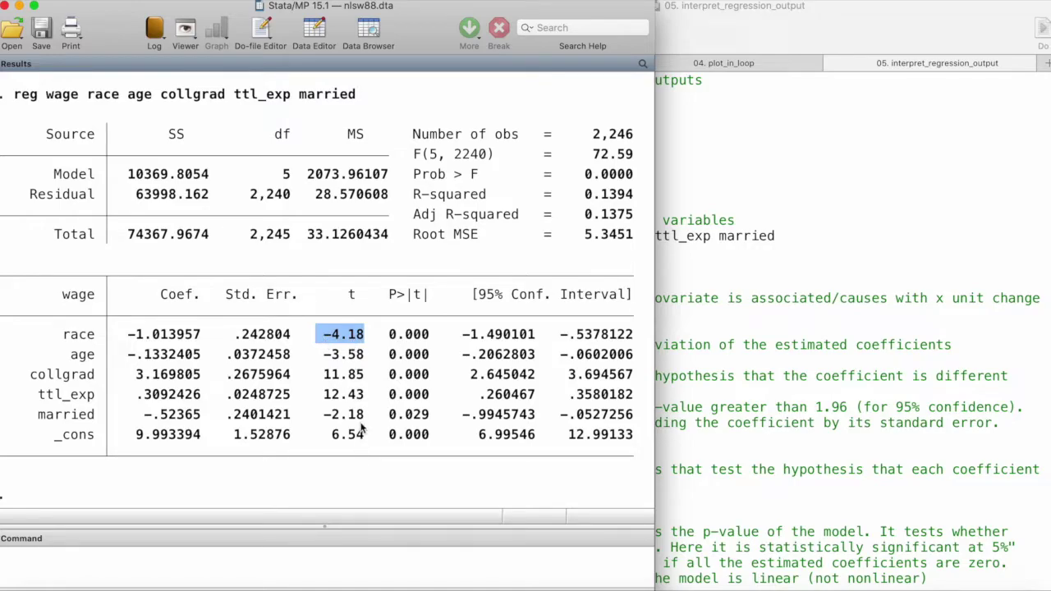
click(725, 423)
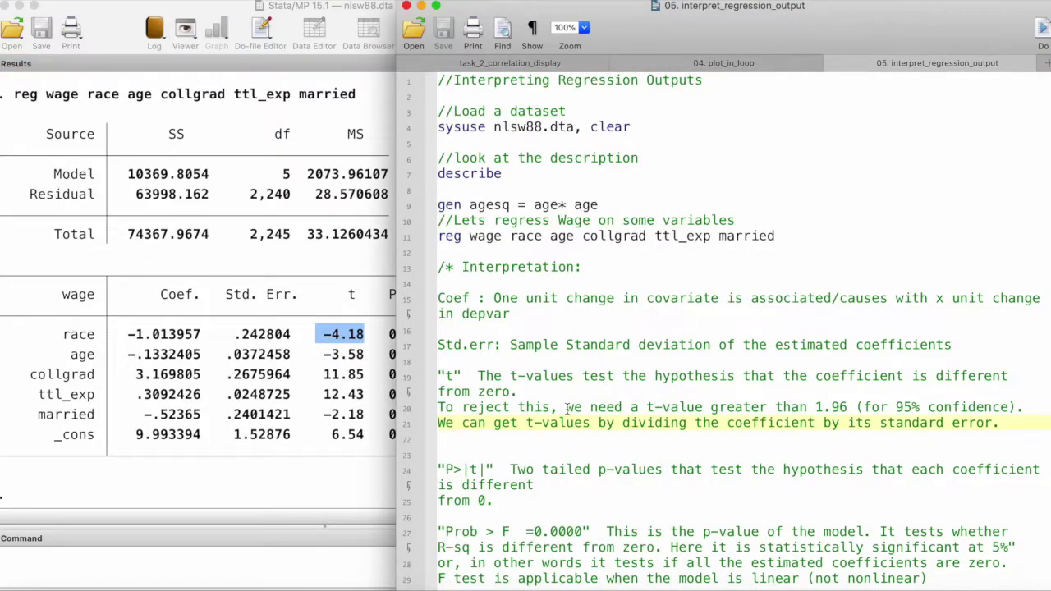
drag(897, 407, 1012, 408)
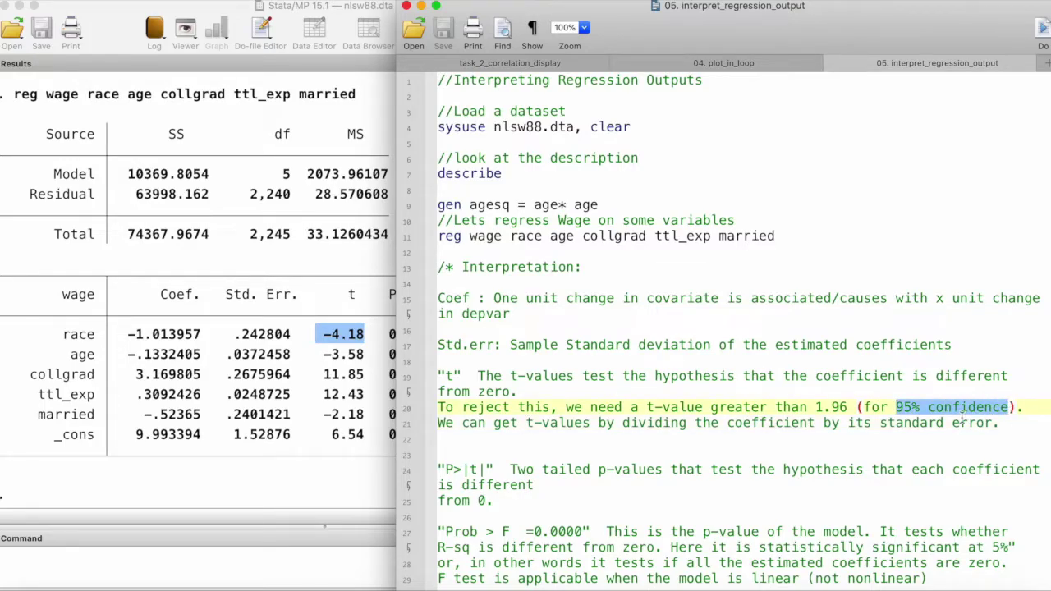
drag(617, 407, 851, 407)
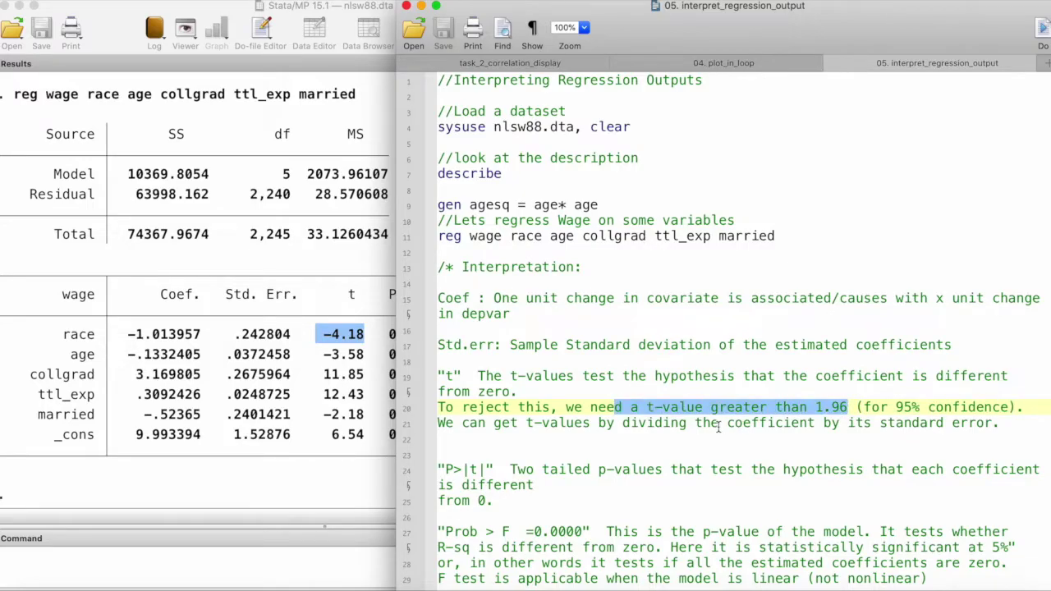
click(371, 385)
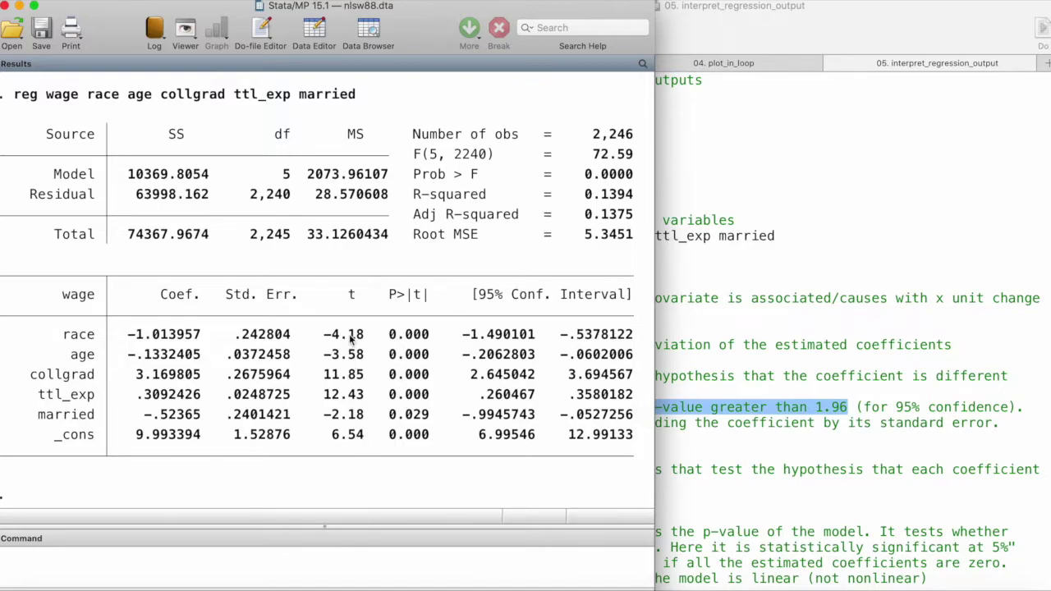
drag(202, 335, 131, 337)
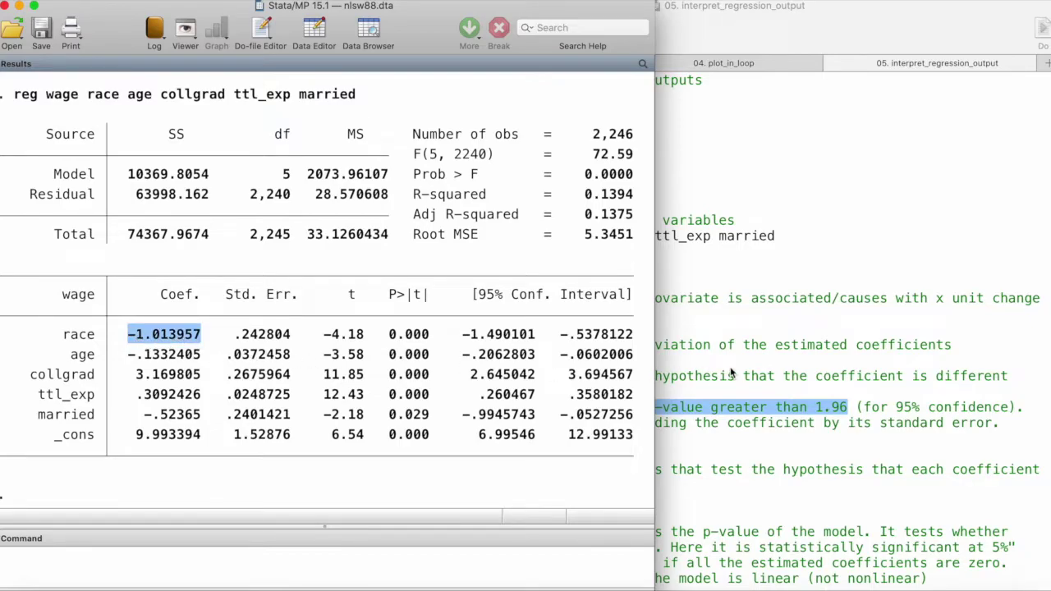
click(731, 369)
scroll(497, 430, down, 2)
drag(493, 392, 910, 392)
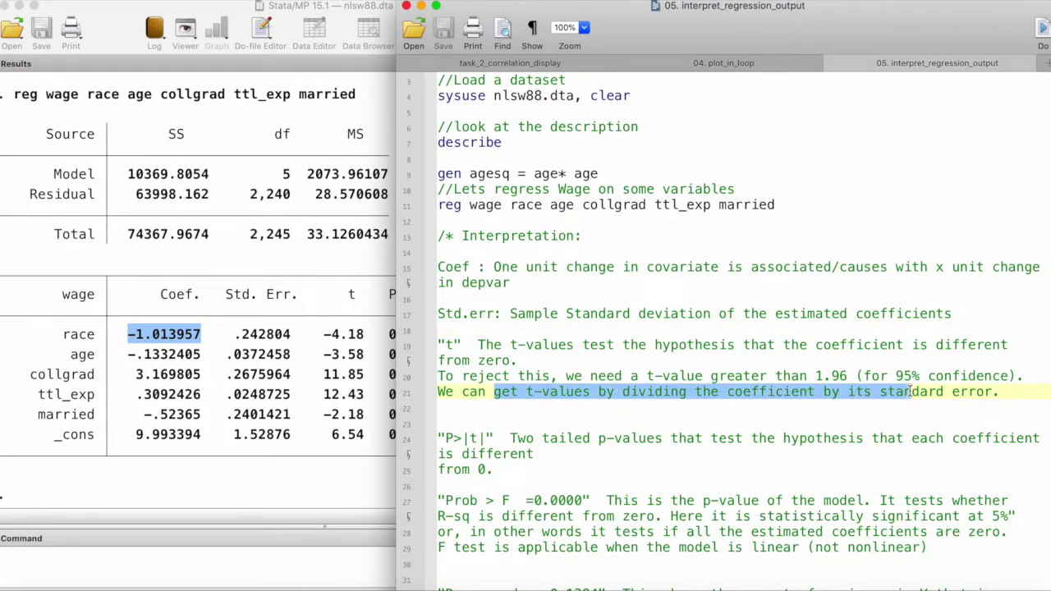
click(362, 395)
drag(202, 334, 135, 343)
key(super+c)
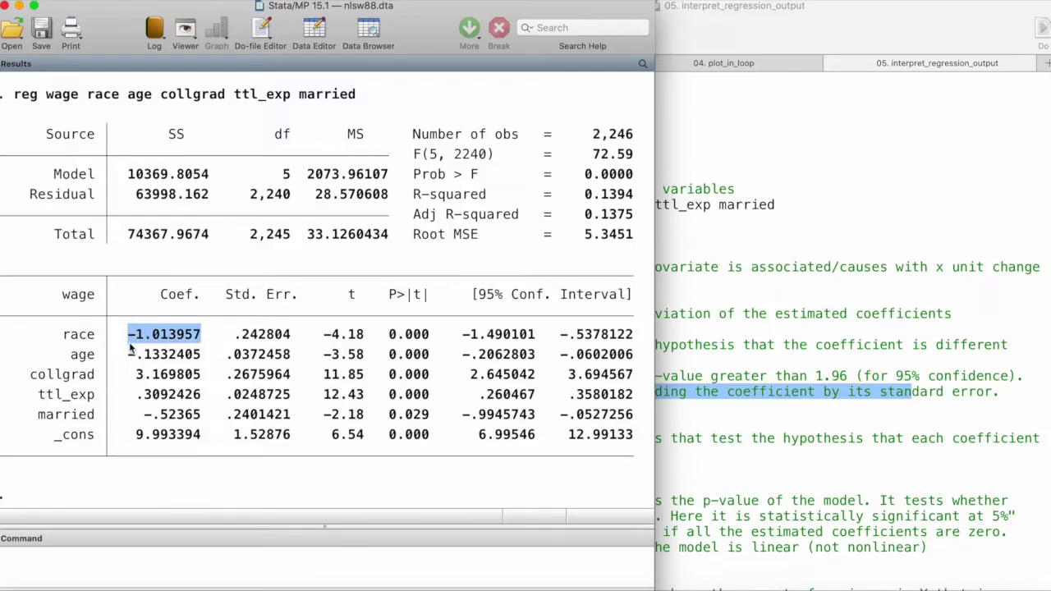
click(263, 573)
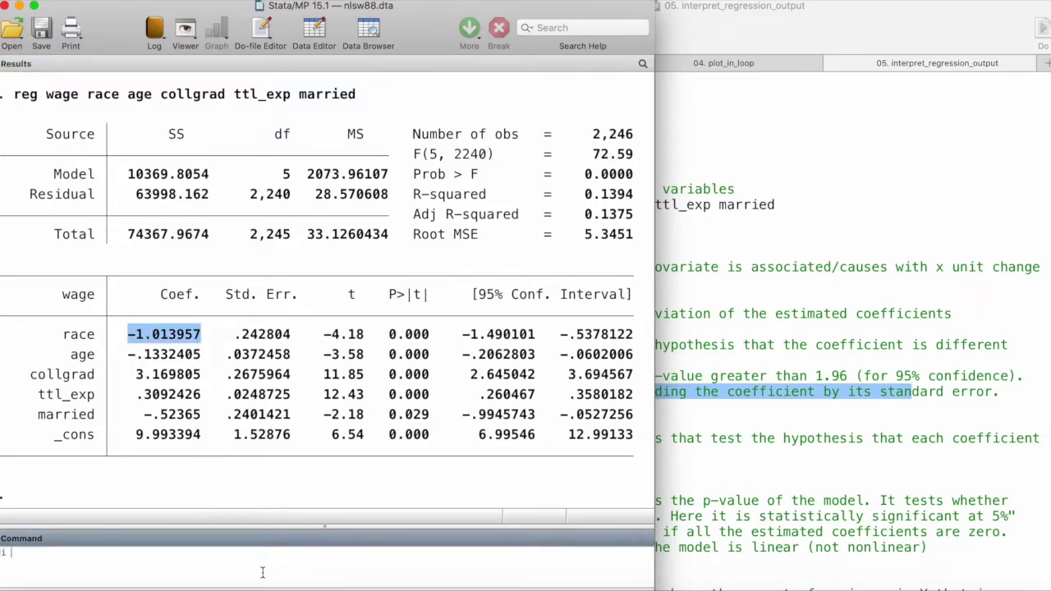
- Compute race's coefficient over its standard error with di -1.013957/.242804
text(di)
key(super+v)
drag(292, 337, 235, 336)
key(super+c)
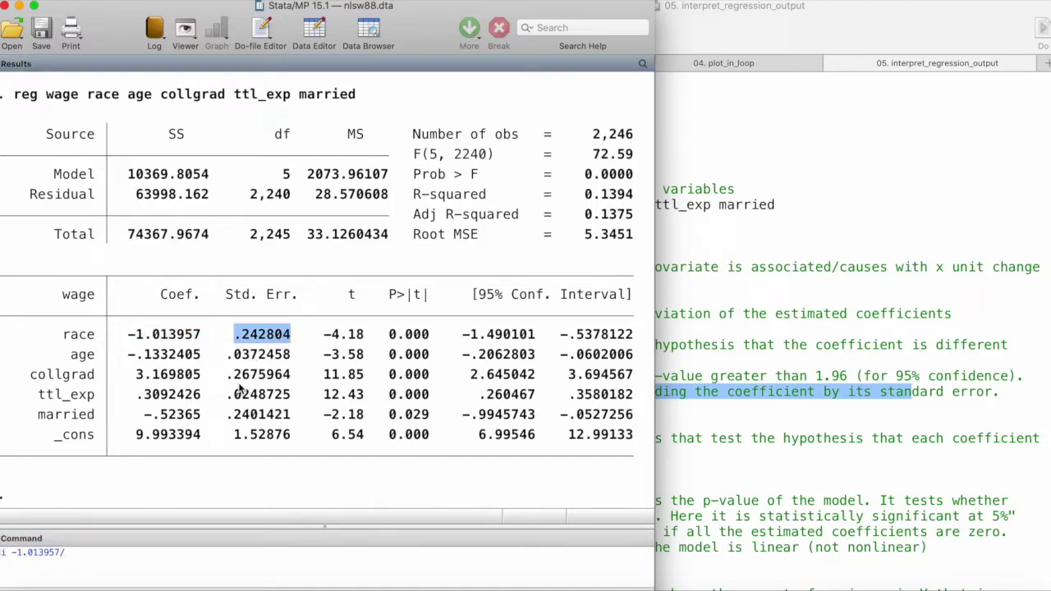
click(133, 556)
key(super+v)
key(Return)
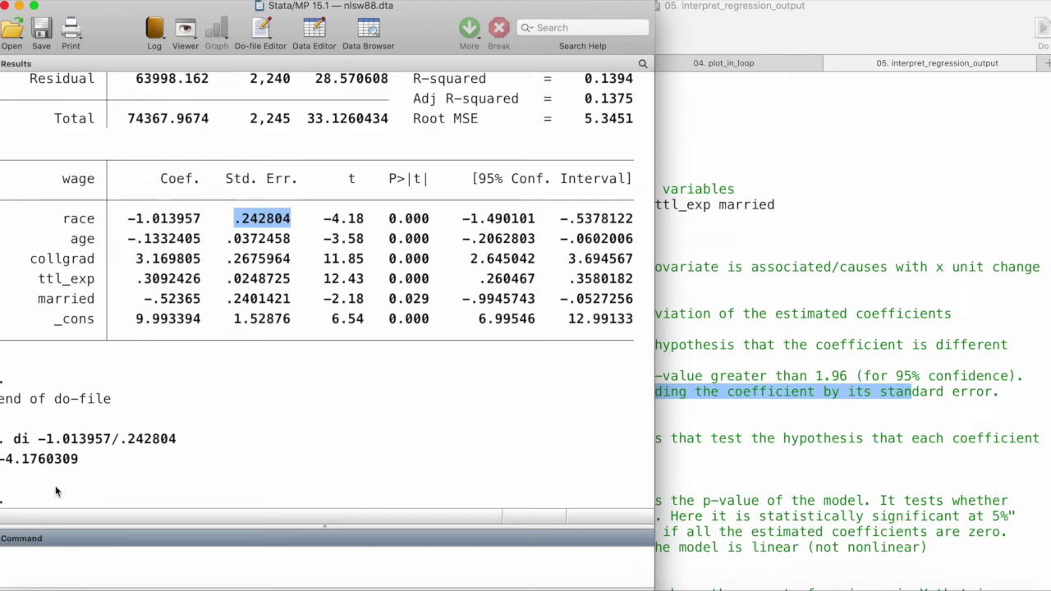
- Compare the quotient -4.1760309 with race's reported t-value of -4.18
drag(2, 462, 54, 462)
drag(365, 220, 331, 226)
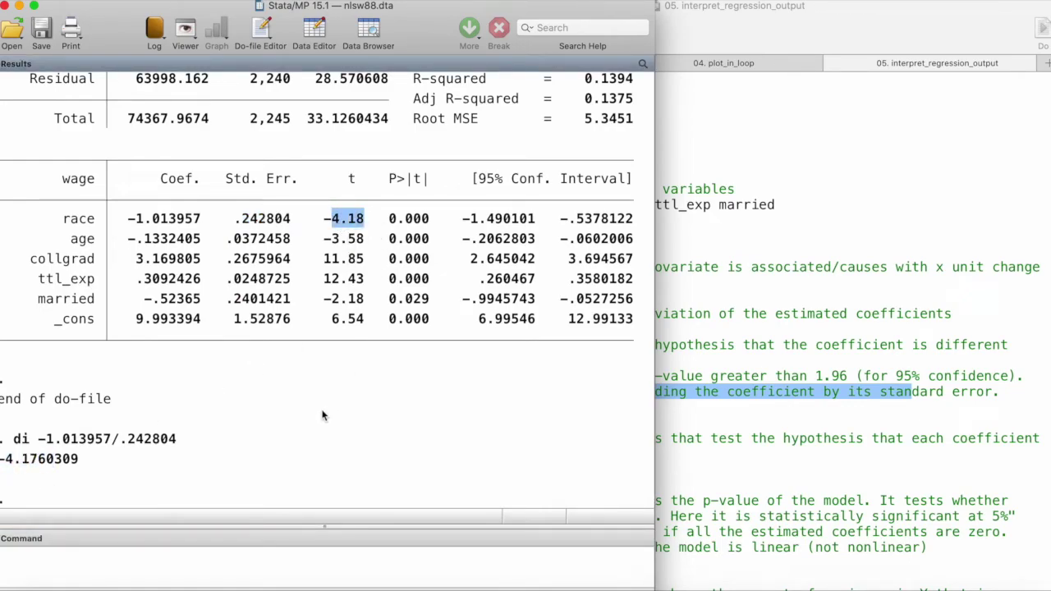
click(732, 404)
scroll(483, 448, down, 2)
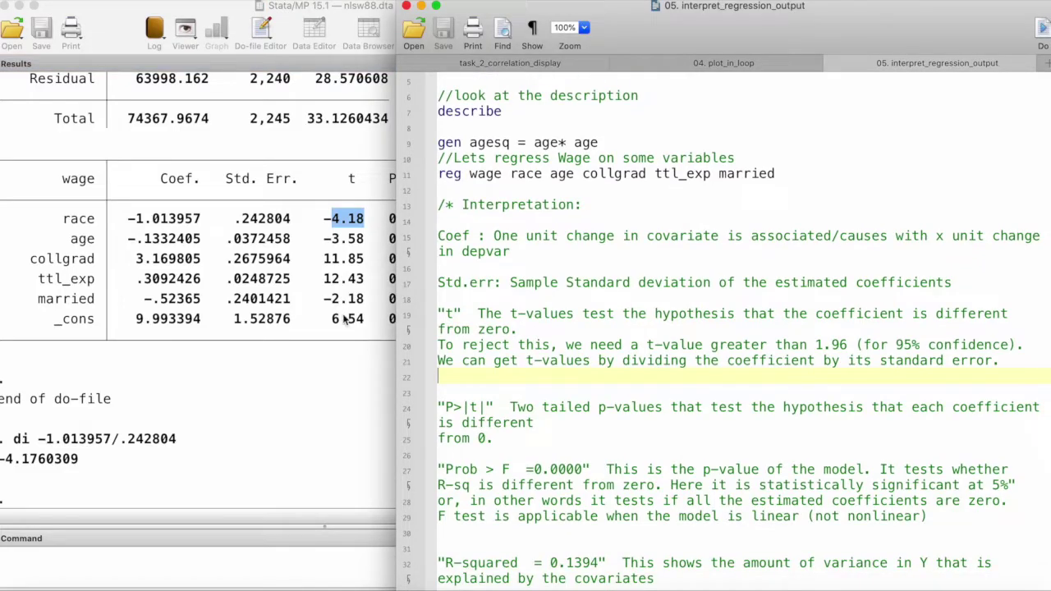
click(387, 220)
drag(389, 179, 428, 184)
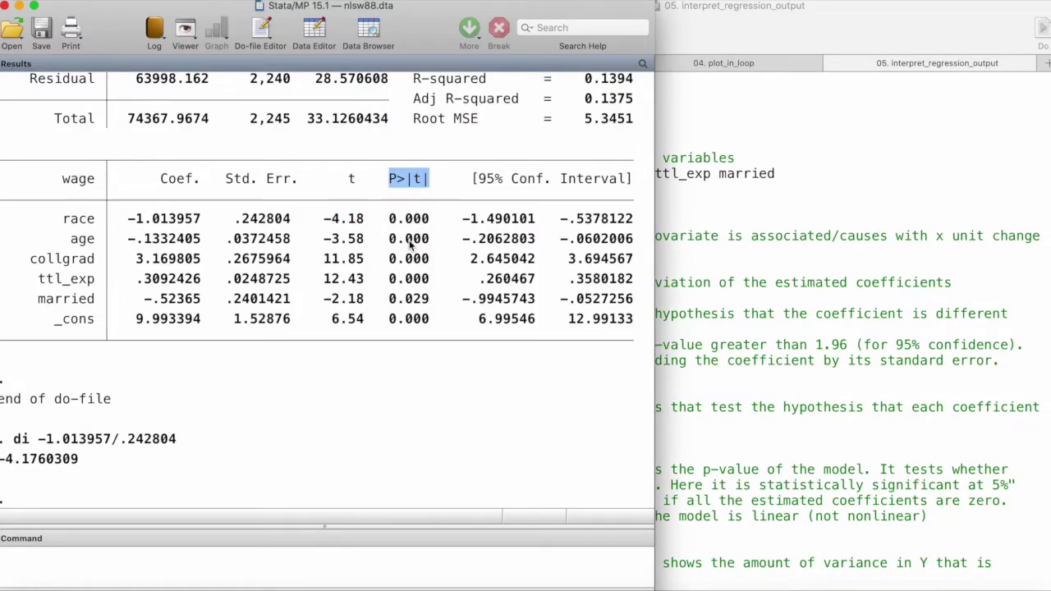
click(748, 345)
drag(504, 406, 657, 408)
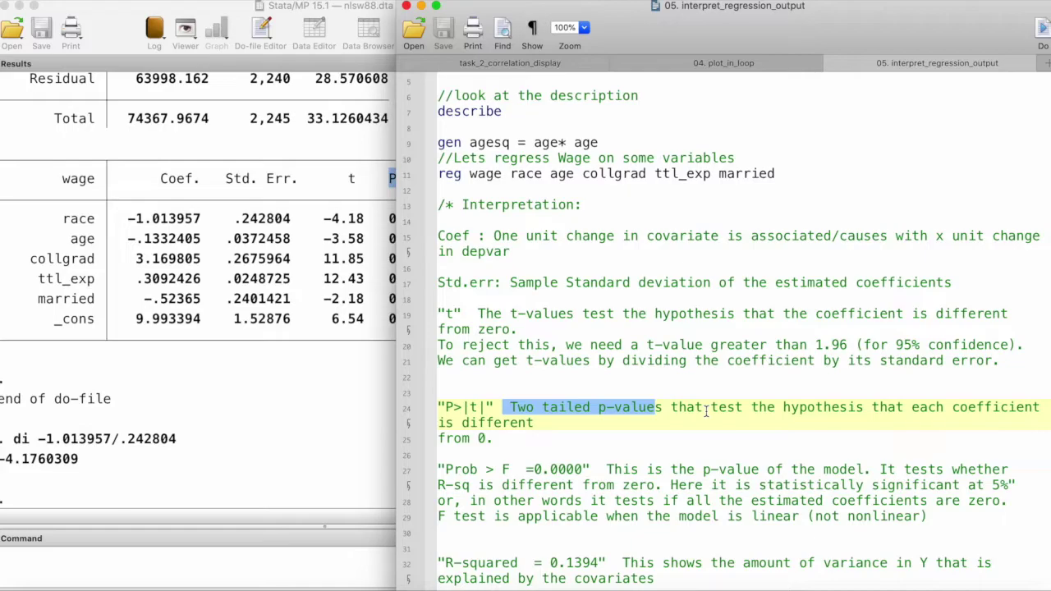
click(336, 236)
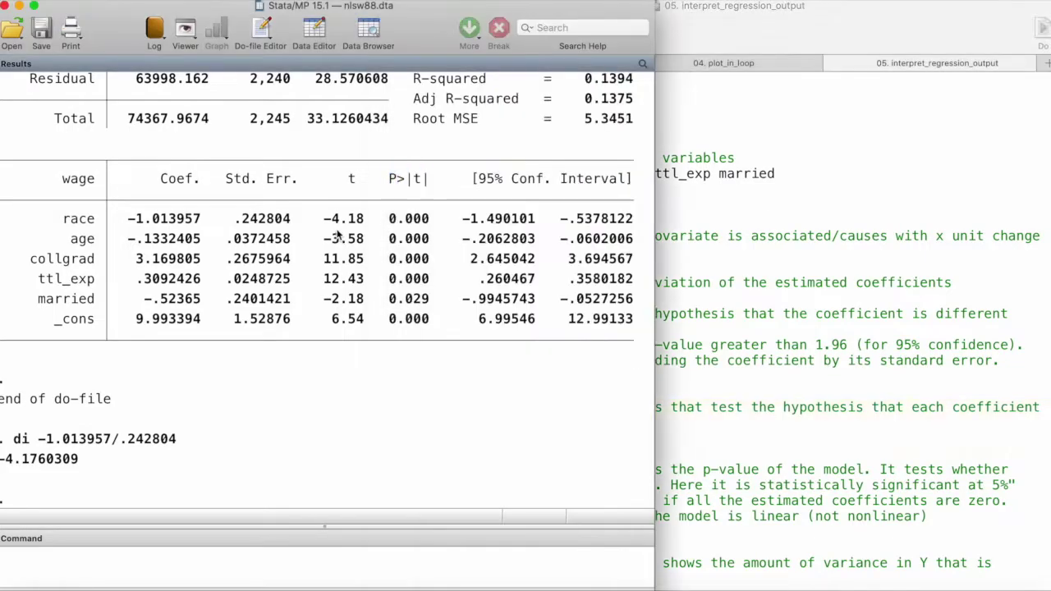
drag(390, 178, 421, 180)
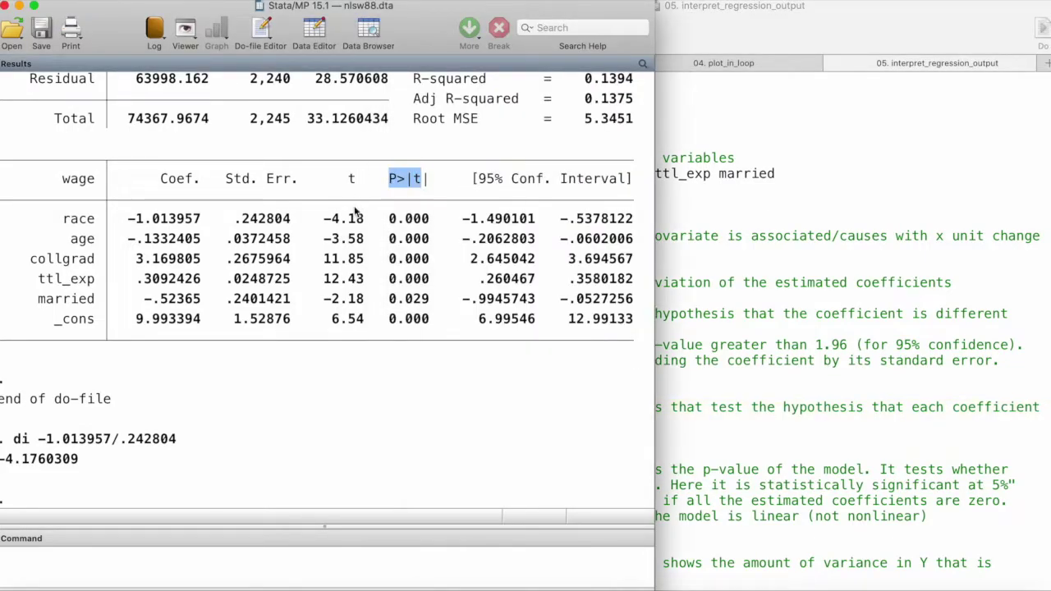
drag(371, 220, 336, 224)
drag(419, 227, 395, 226)
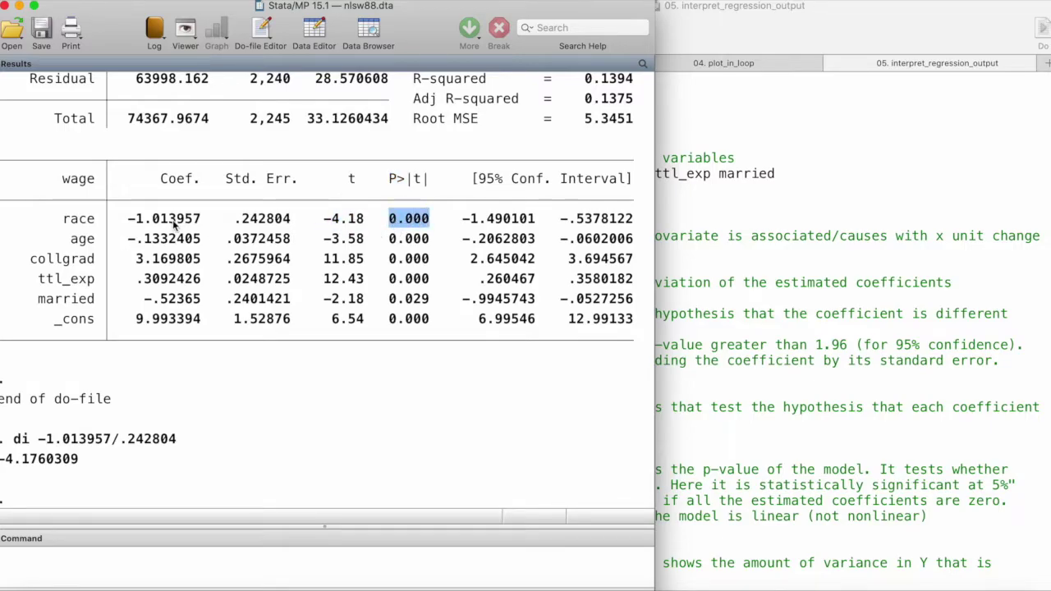
drag(129, 220, 184, 236)
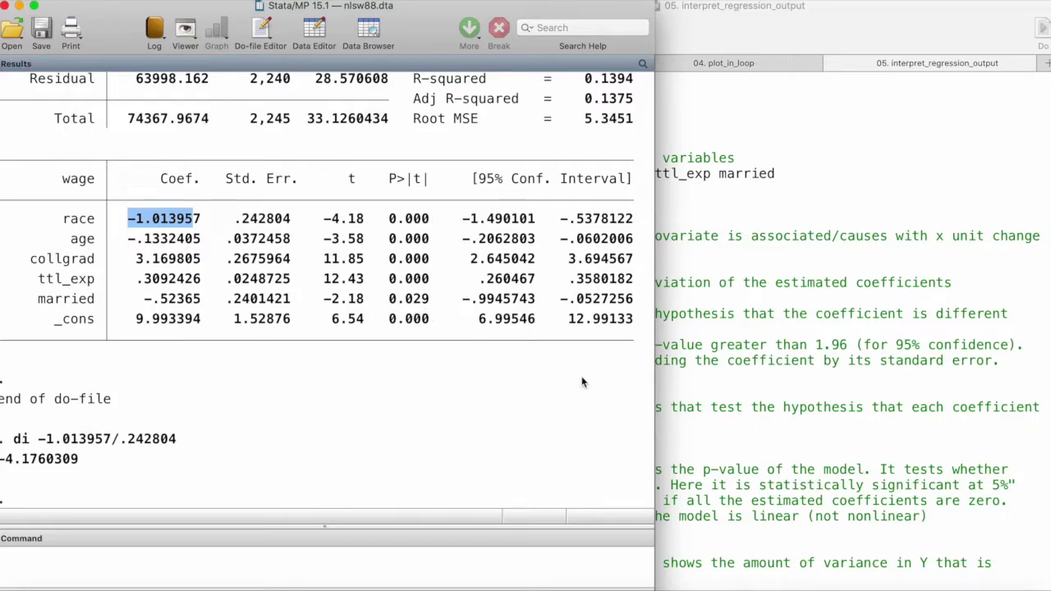
drag(481, 186, 609, 206)
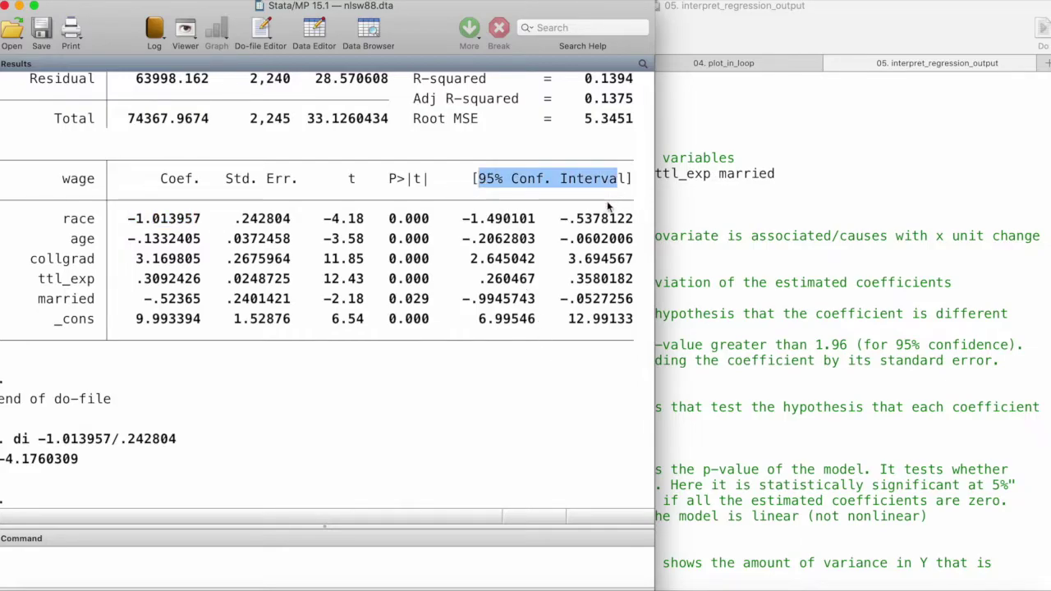
drag(205, 220, 129, 220)
- Scroll up to the regression header and mark Number of obs 2,246 and F(5, 2240)
scroll(491, 308, up, 3)
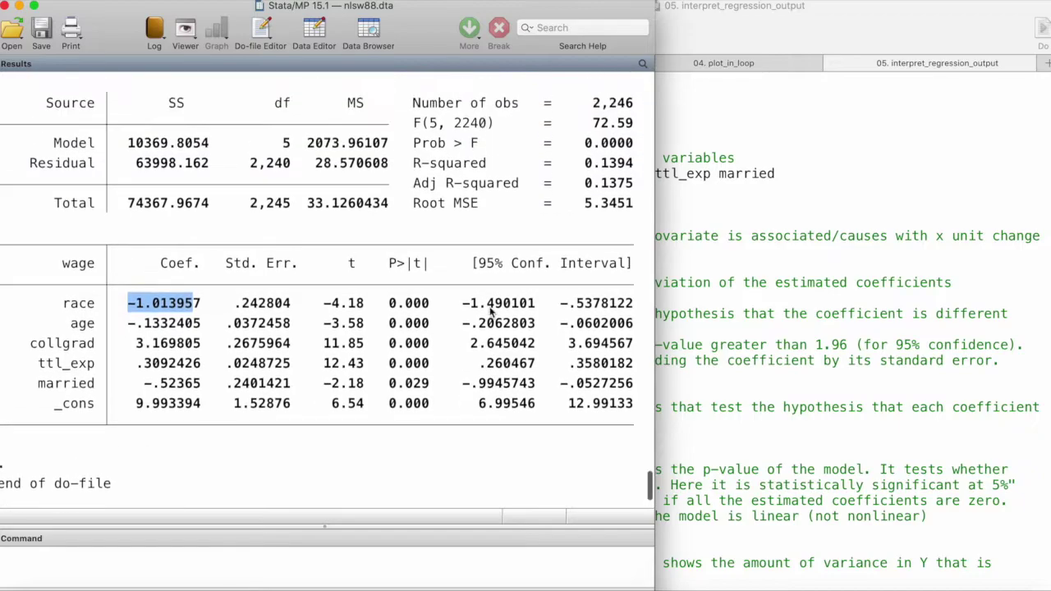
scroll(491, 310, up, 2)
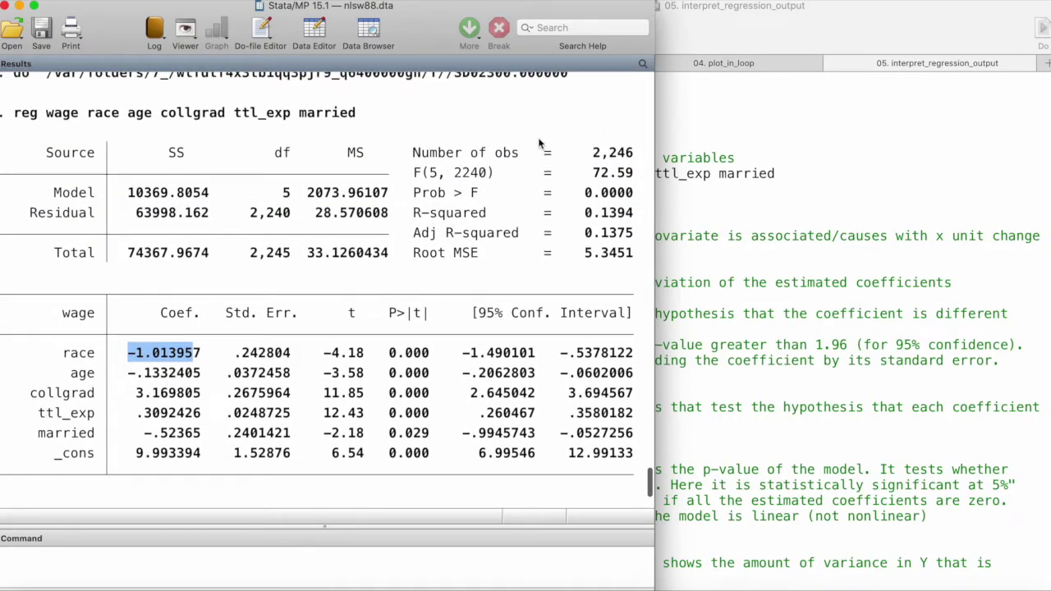
drag(423, 153, 623, 166)
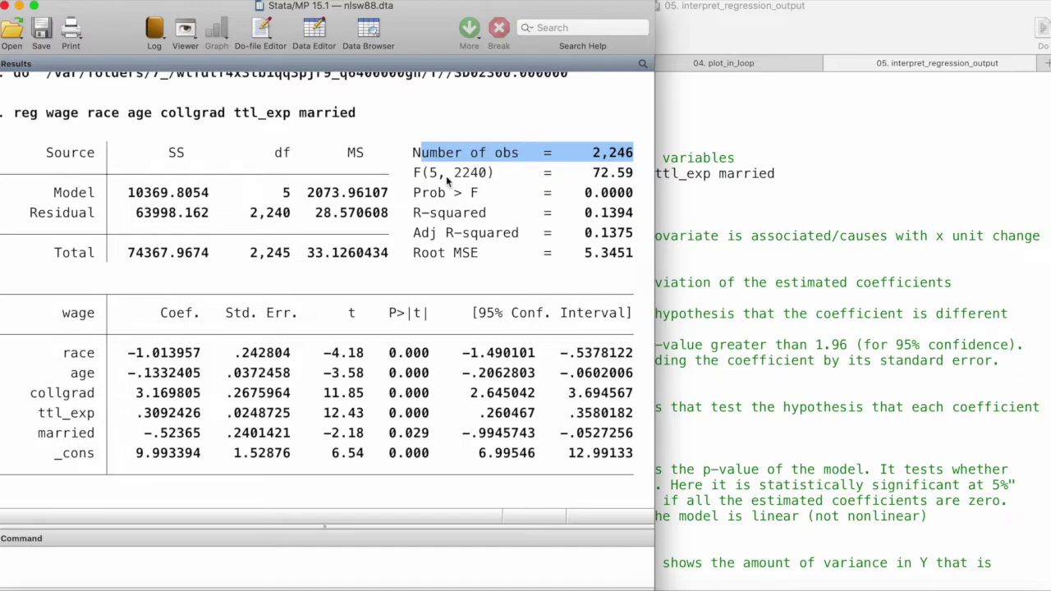
drag(415, 174, 632, 182)
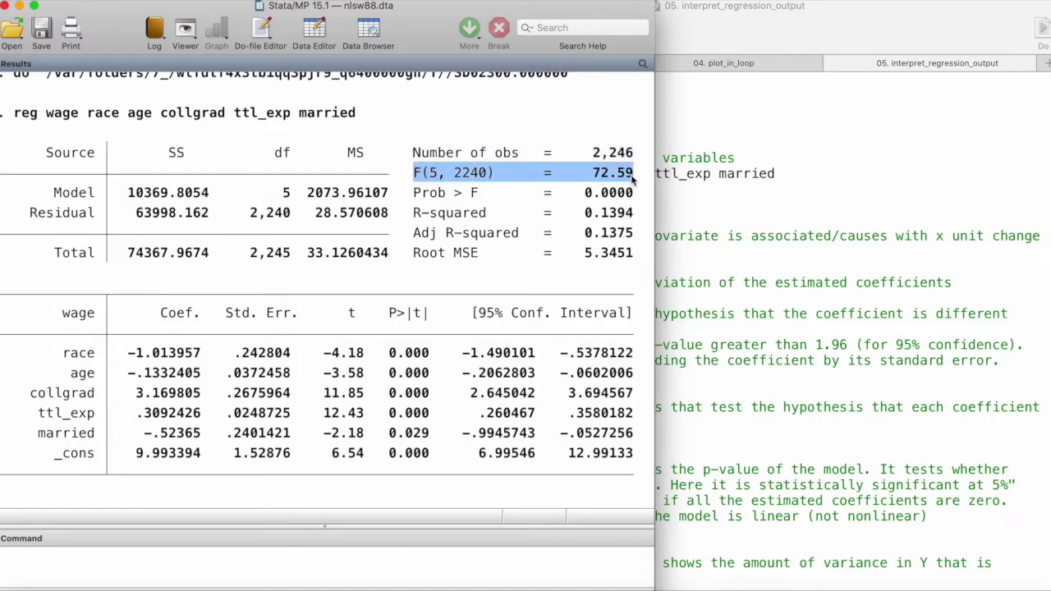
- Mark the coefficients from race's -1.013957 down to married's, then the Prob > F = 0.0000 row
double_click(131, 353)
double_click(175, 374)
drag(136, 393, 154, 433)
drag(129, 353, 168, 353)
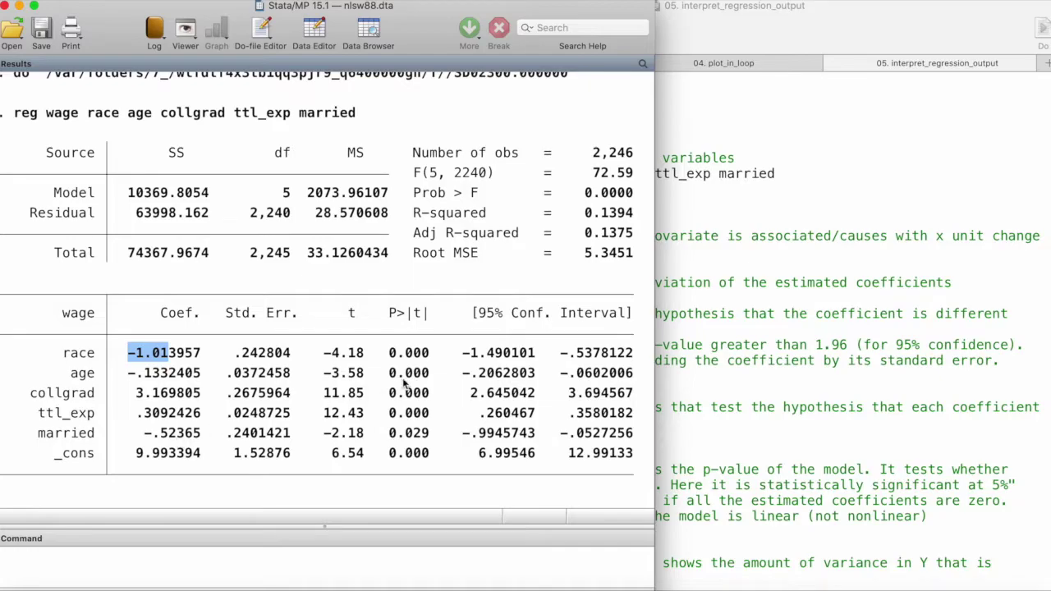
drag(414, 195, 636, 202)
click(667, 297)
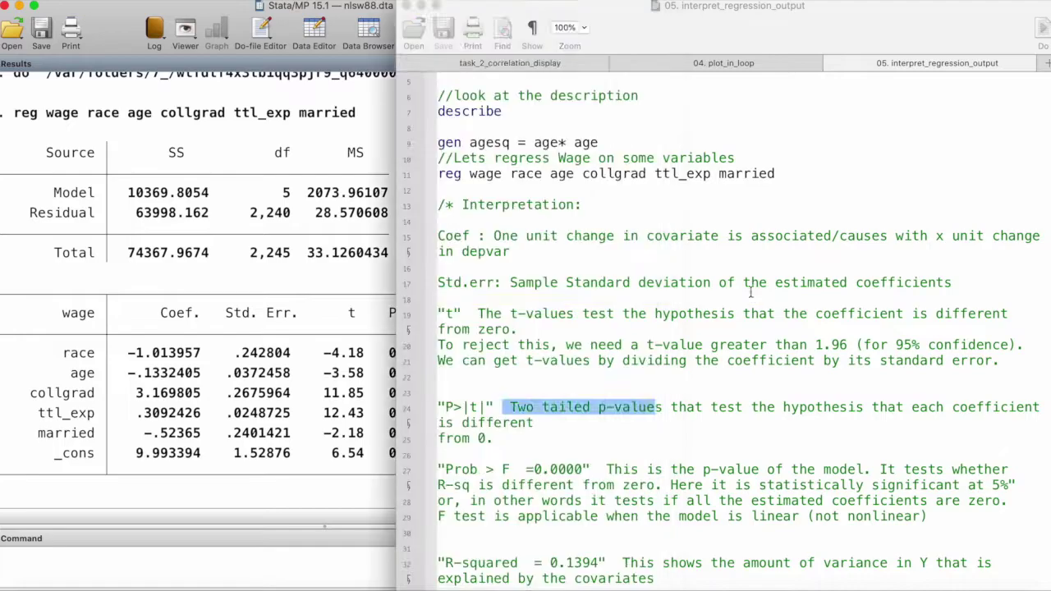
scroll(587, 400, down, 3)
drag(605, 375, 870, 375)
drag(440, 392, 657, 394)
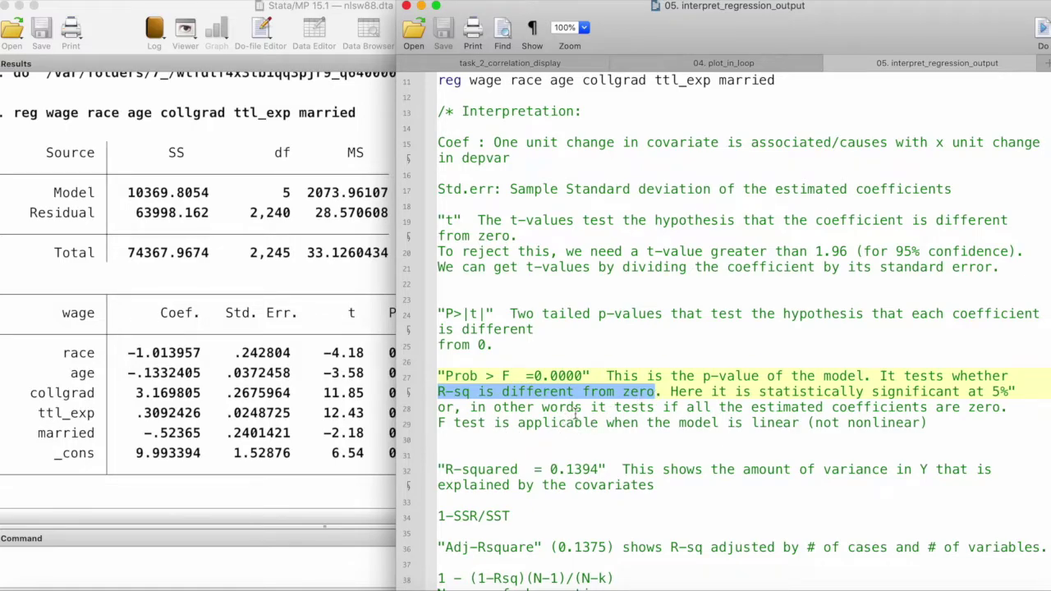
drag(592, 408, 1007, 411)
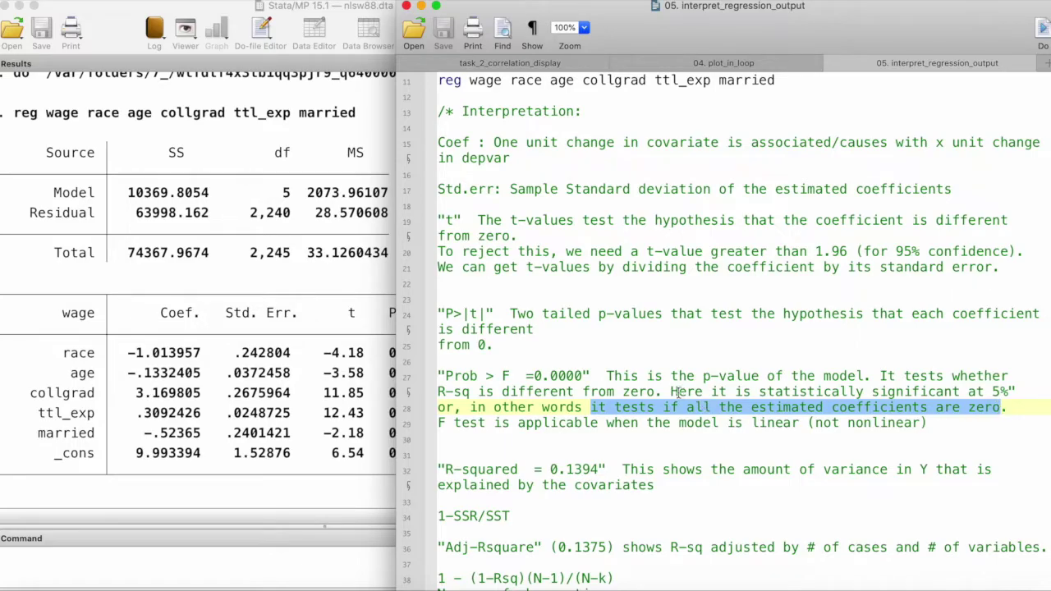
drag(658, 391, 881, 376)
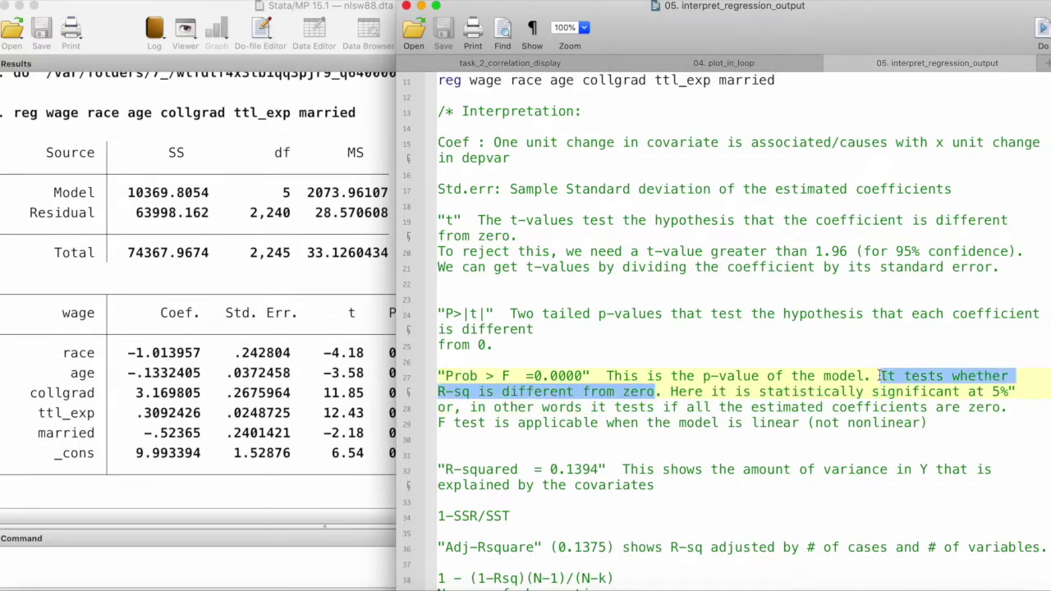
click(368, 276)
drag(586, 192, 637, 201)
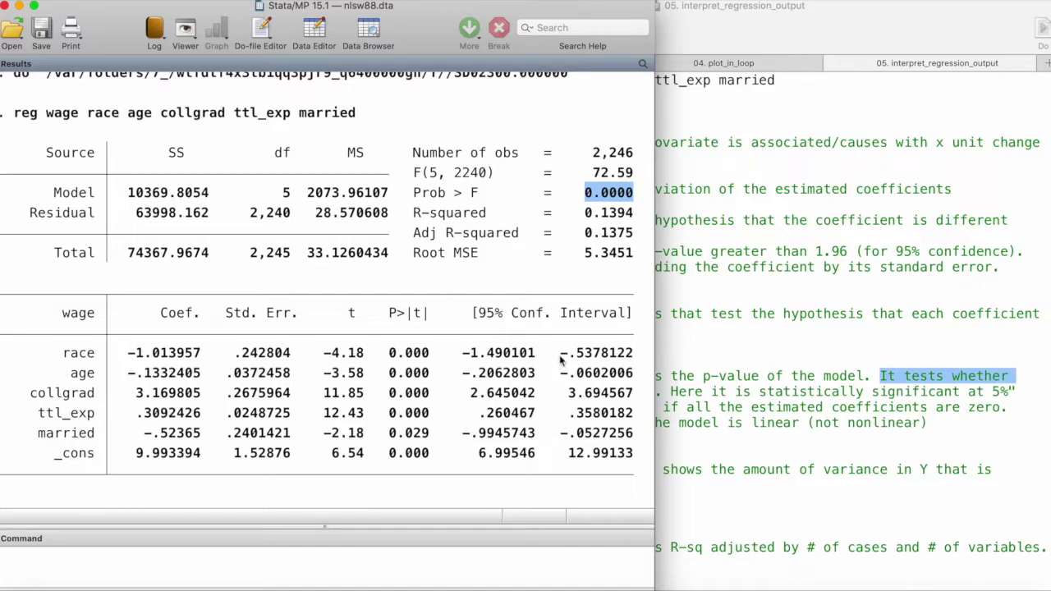
click(701, 349)
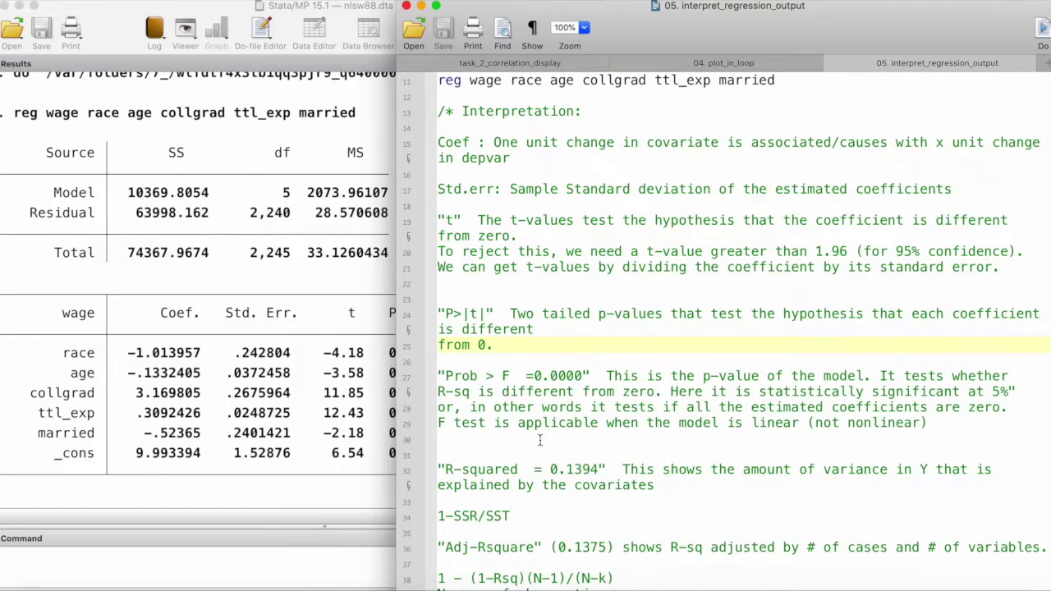
scroll(539, 441, down, 1)
drag(438, 407, 802, 413)
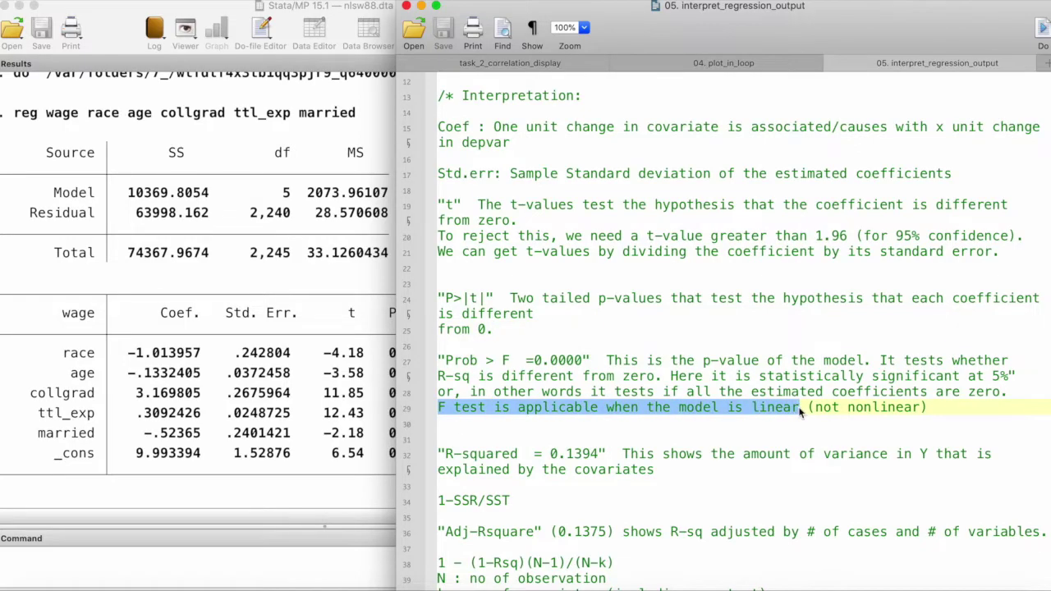
click(139, 372)
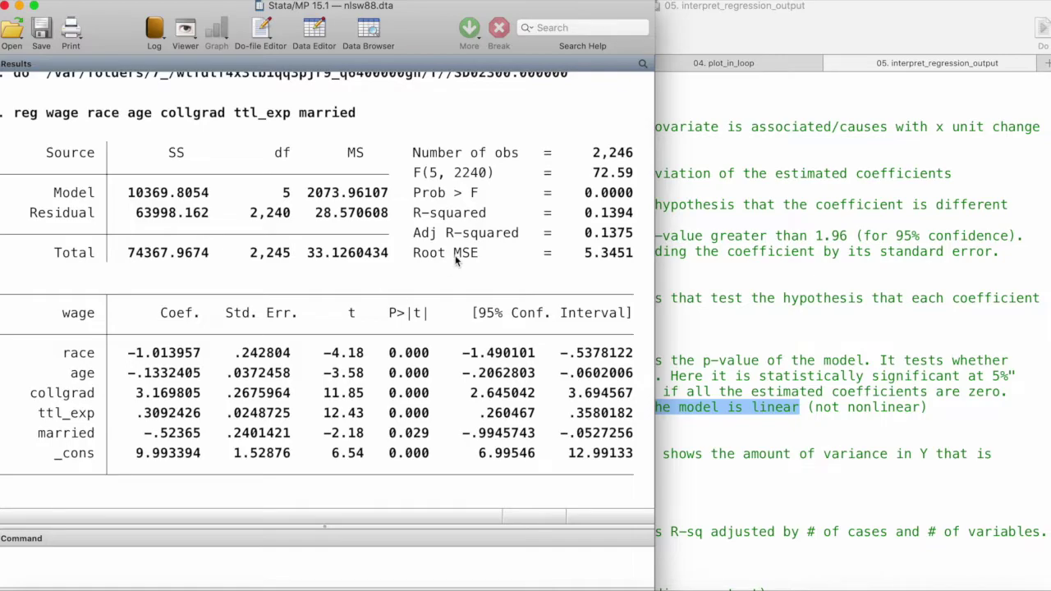
- Match the R-squared note against the reported R-squared value 0.1394
click(824, 325)
scroll(510, 419, down, 2)
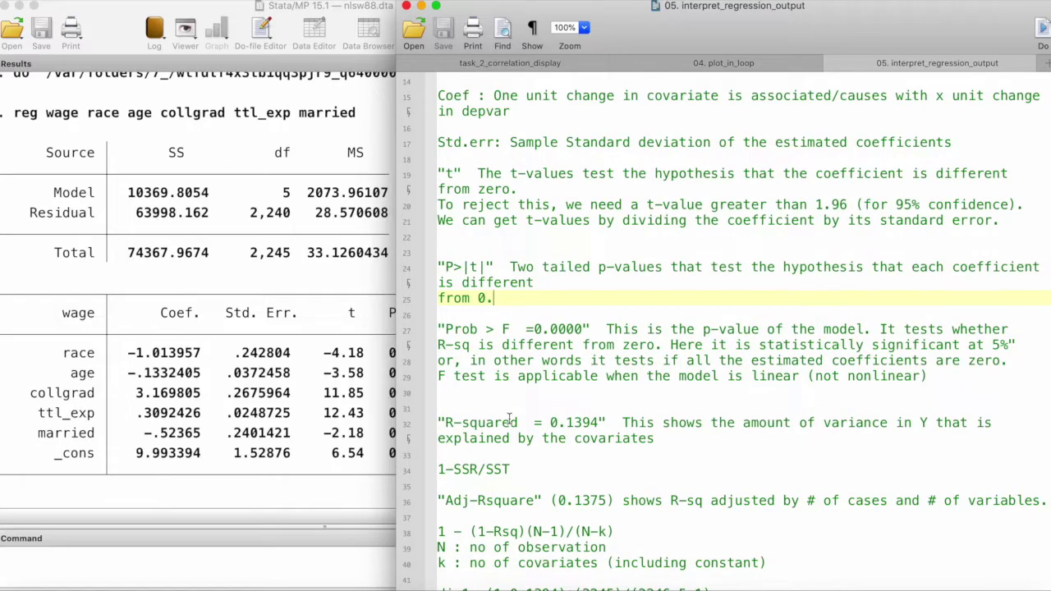
key(super+1)
drag(413, 213, 616, 217)
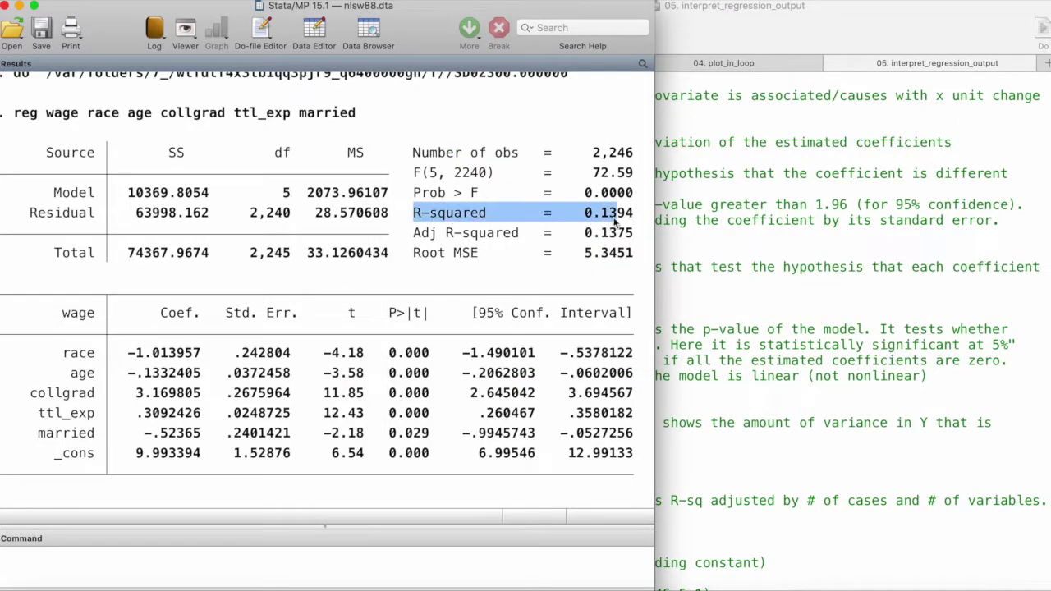
click(790, 349)
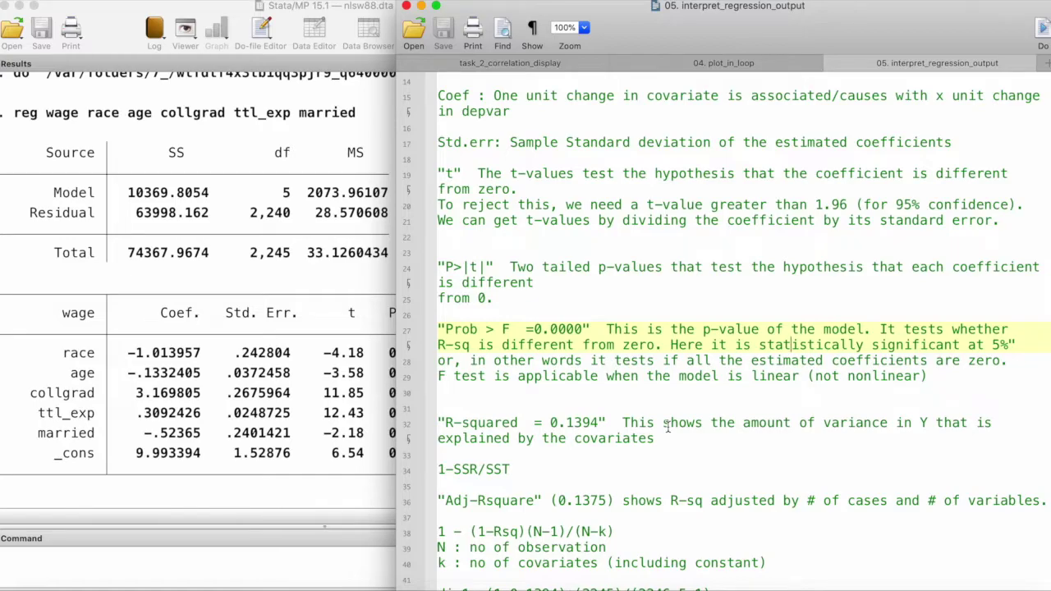
click(69, 371)
drag(69, 372, 93, 432)
click(597, 395)
drag(586, 212, 635, 217)
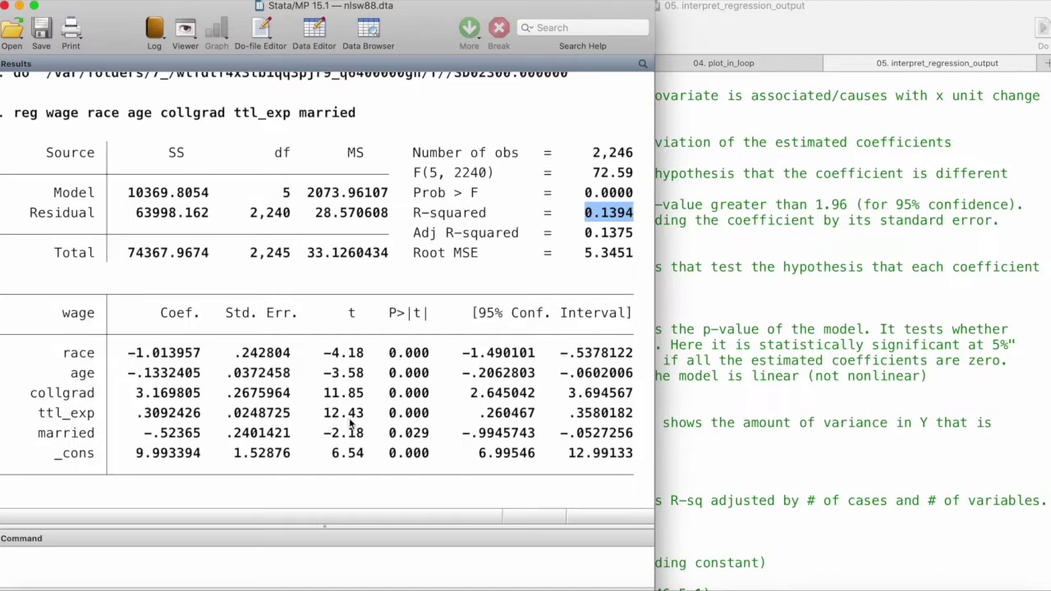
- Mark the Residual sum of squares 63998.162 and Total sum of squares 74367.9674
click(888, 417)
scroll(515, 469, down, 2)
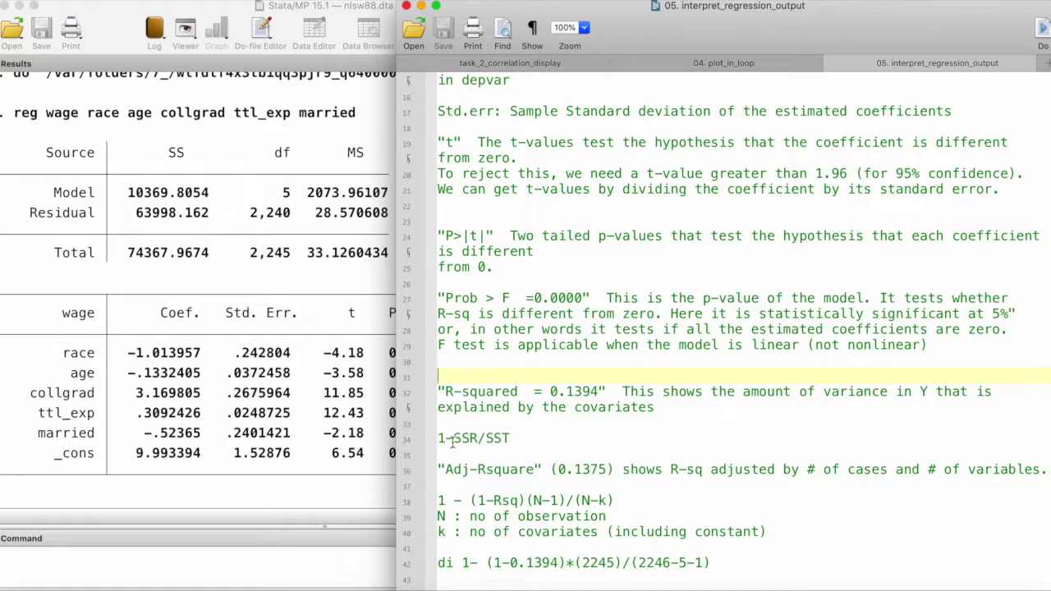
scroll(451, 442, down, 1)
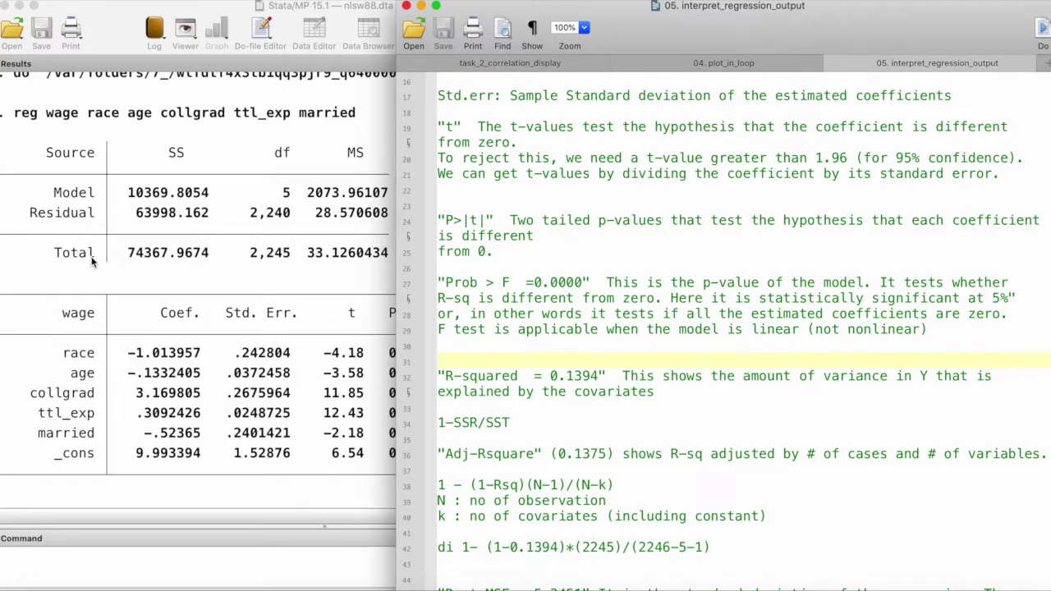
drag(128, 213, 212, 215)
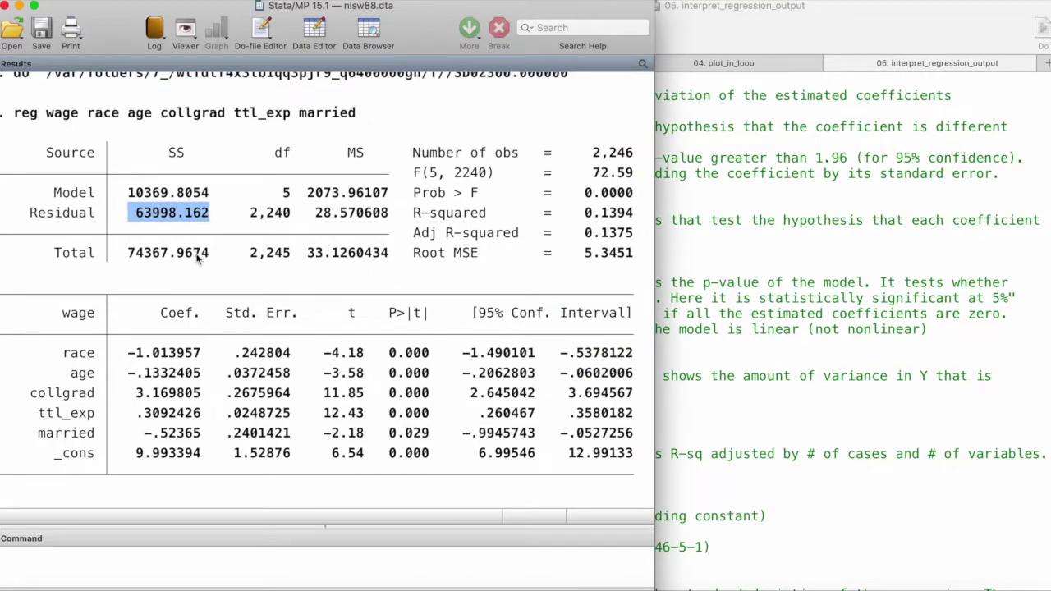
drag(120, 257, 230, 261)
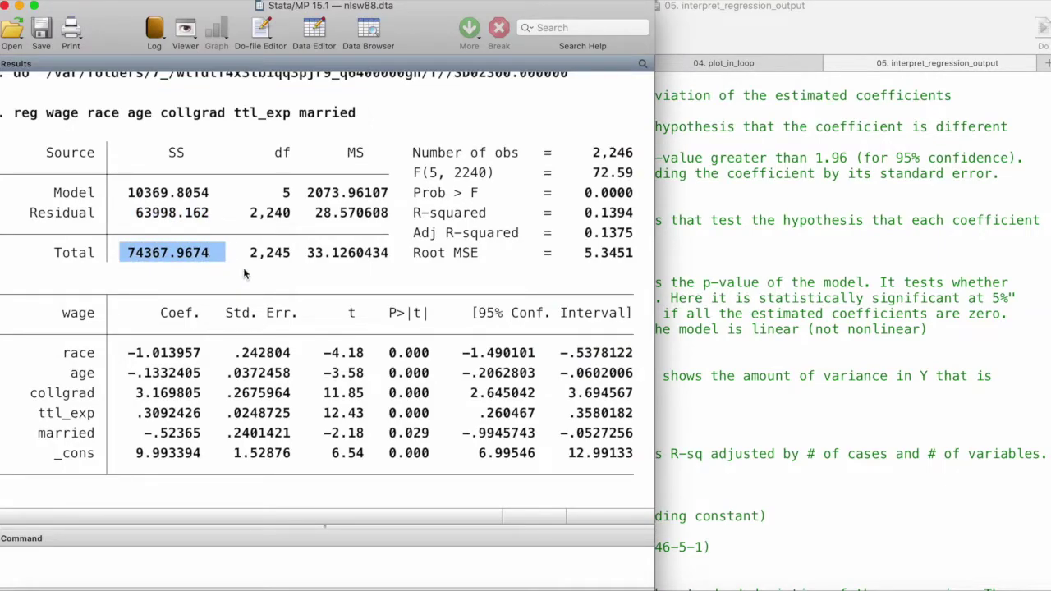
- Bring the adjusted R-squared notes forward alongside the results' next summary row
click(833, 413)
scroll(833, 408, down, 2)
click(381, 316)
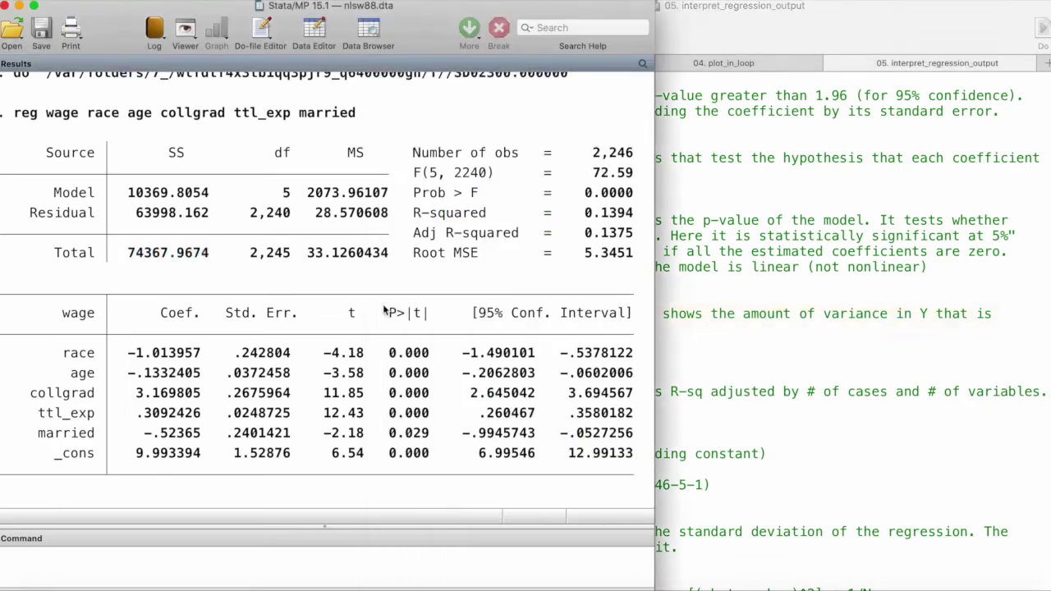
drag(414, 234, 629, 237)
click(719, 267)
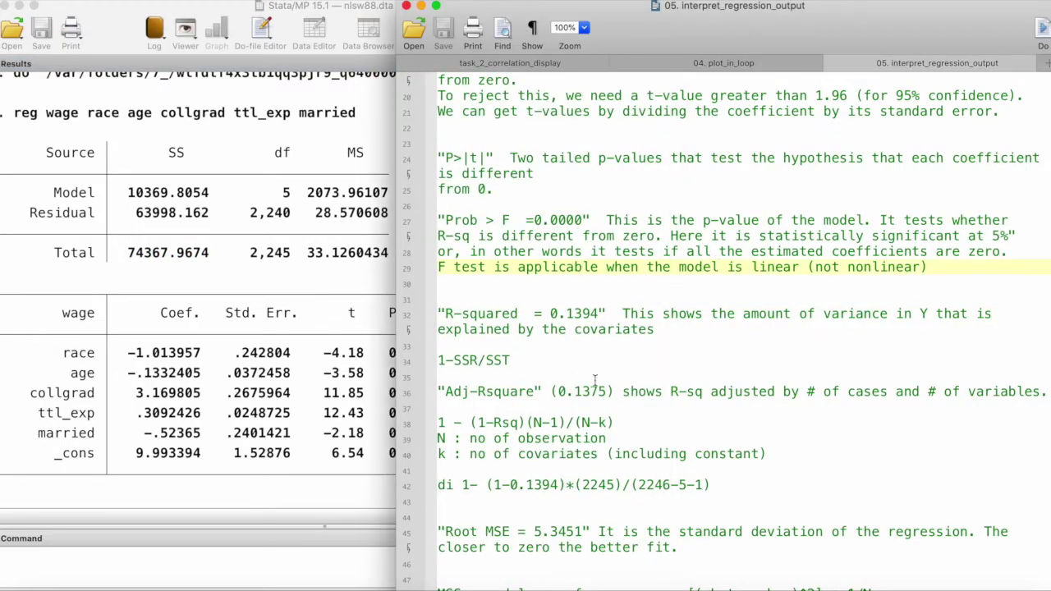
- Link the note's '# of cases' and '# of variables' to Number of obs 2,246, model df 5 and _cons
drag(663, 392, 901, 395)
drag(1025, 394, 927, 396)
drag(801, 392, 872, 393)
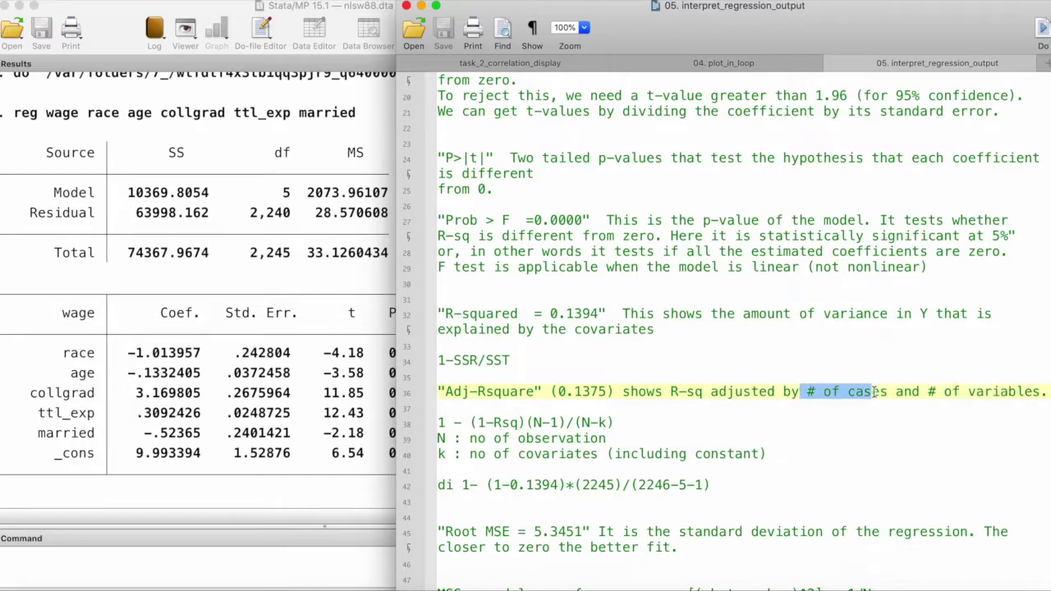
click(318, 322)
drag(632, 157, 593, 157)
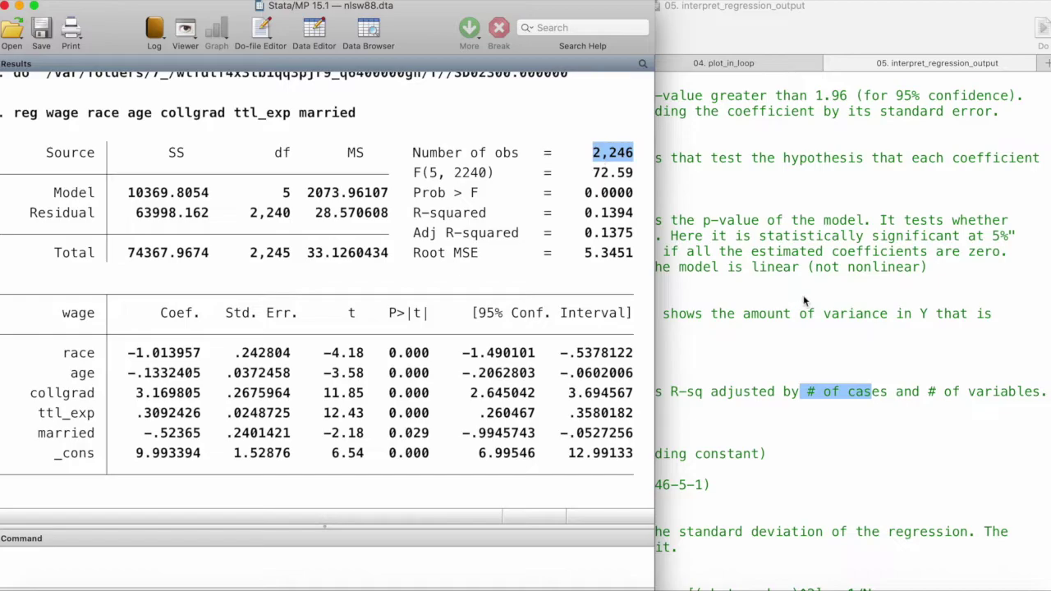
drag(290, 197, 274, 194)
drag(47, 457, 94, 457)
- Mark the formula 1 - (1-Rsq)(N-1)/(N-k) and the definitions of N and k, including the constant
click(842, 398)
scroll(575, 386, down, 5)
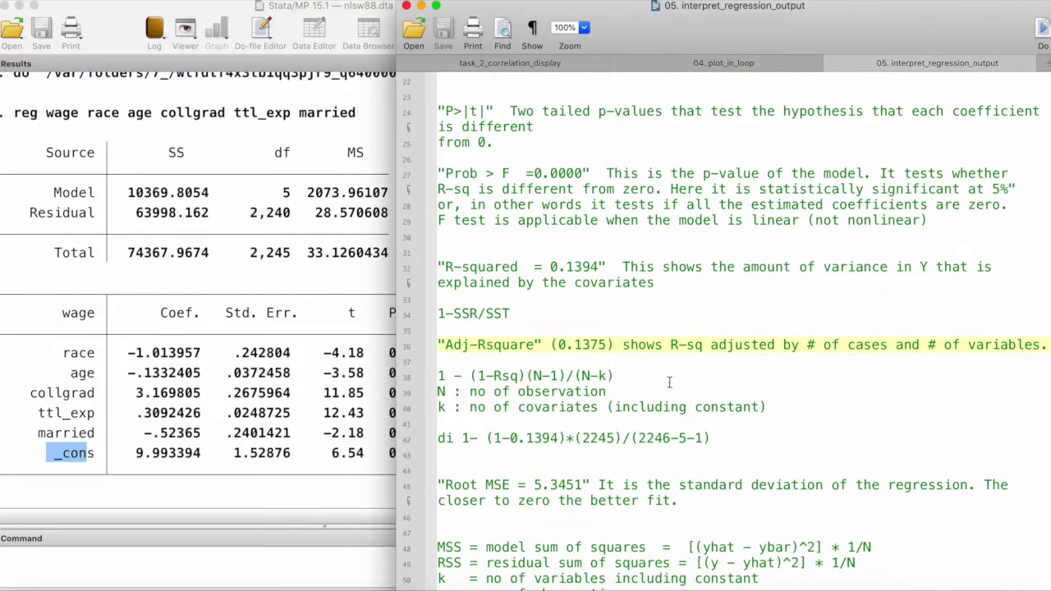
drag(614, 345, 438, 347)
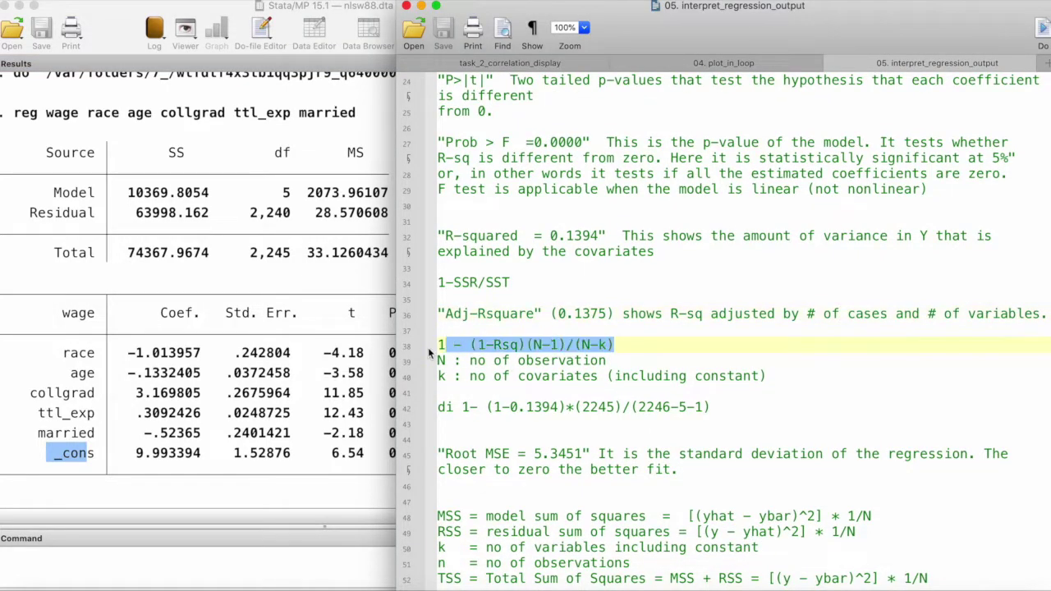
click(508, 351)
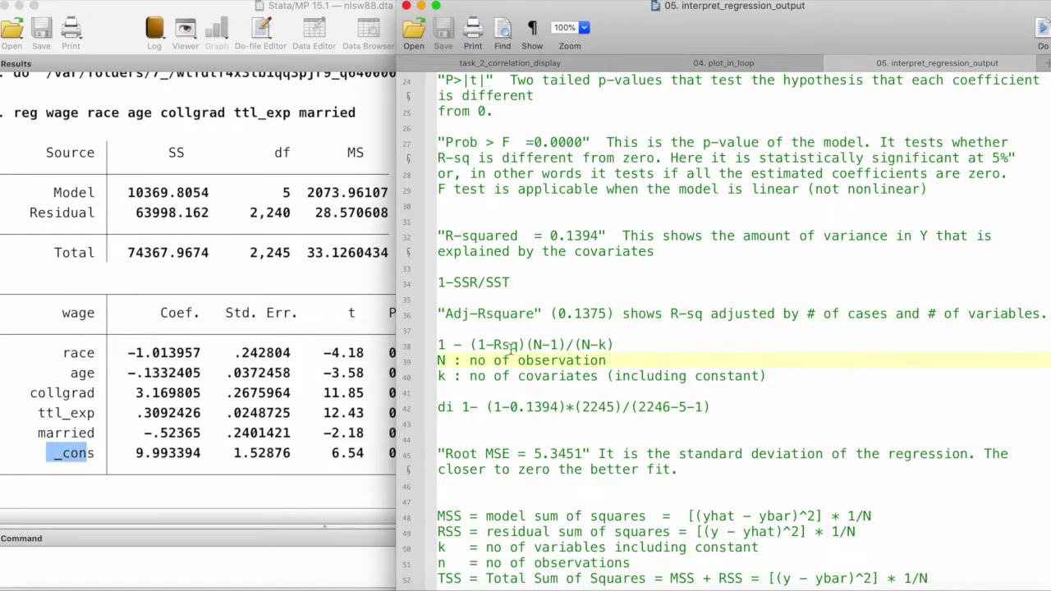
drag(526, 345, 563, 345)
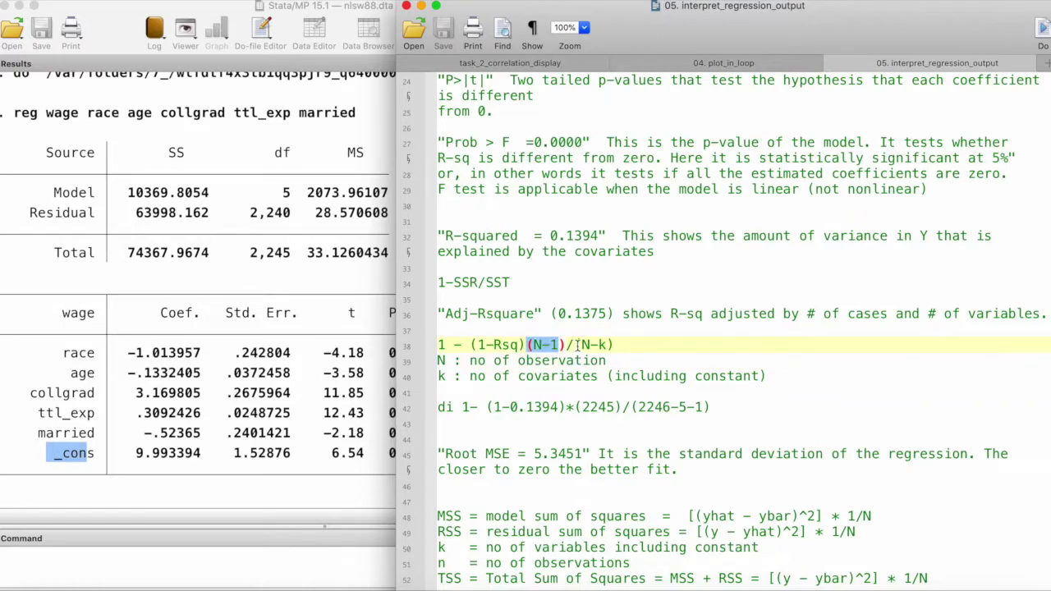
drag(471, 360, 601, 362)
drag(473, 379, 601, 377)
drag(756, 376, 611, 378)
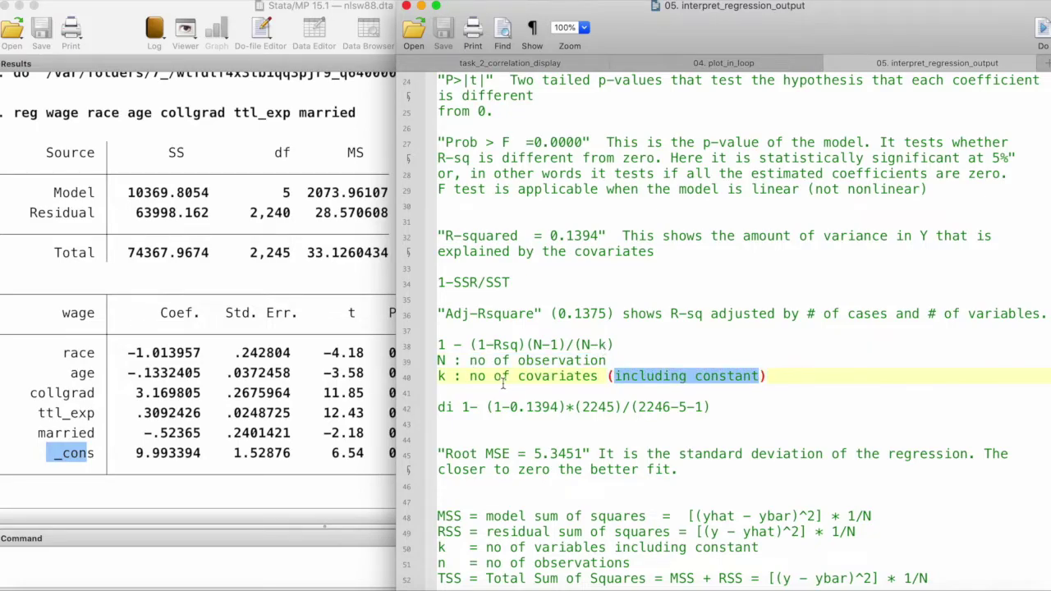
drag(445, 375, 439, 376)
- Temporarily add -1 to (N-k), remove it, and select the adjusted R-squared di line
click(609, 347)
text(-1)
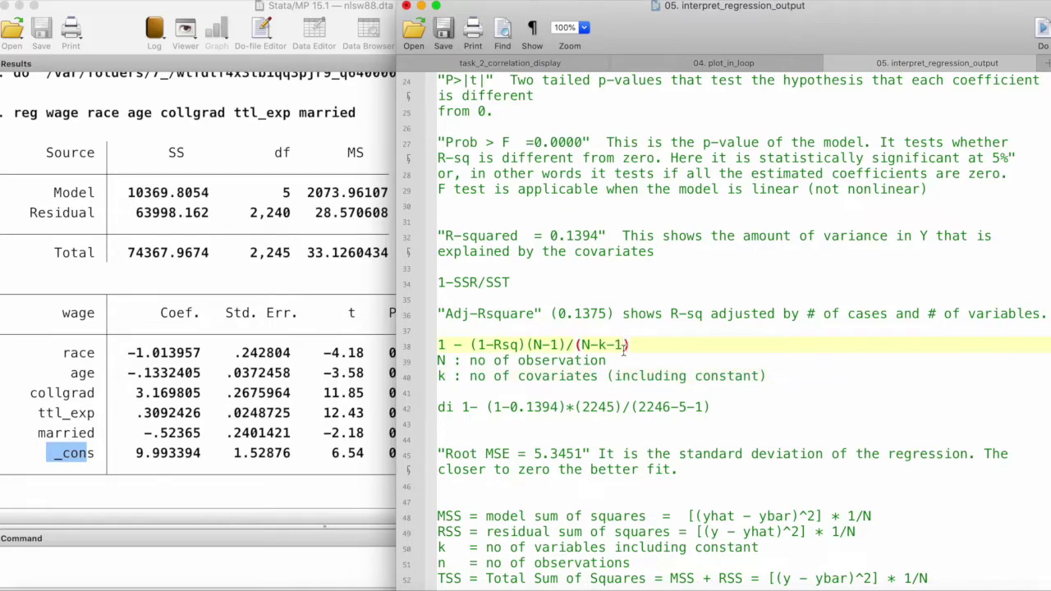
key(BackSpace)
key(BackSpace)
click(712, 406)
drag(711, 405, 435, 406)
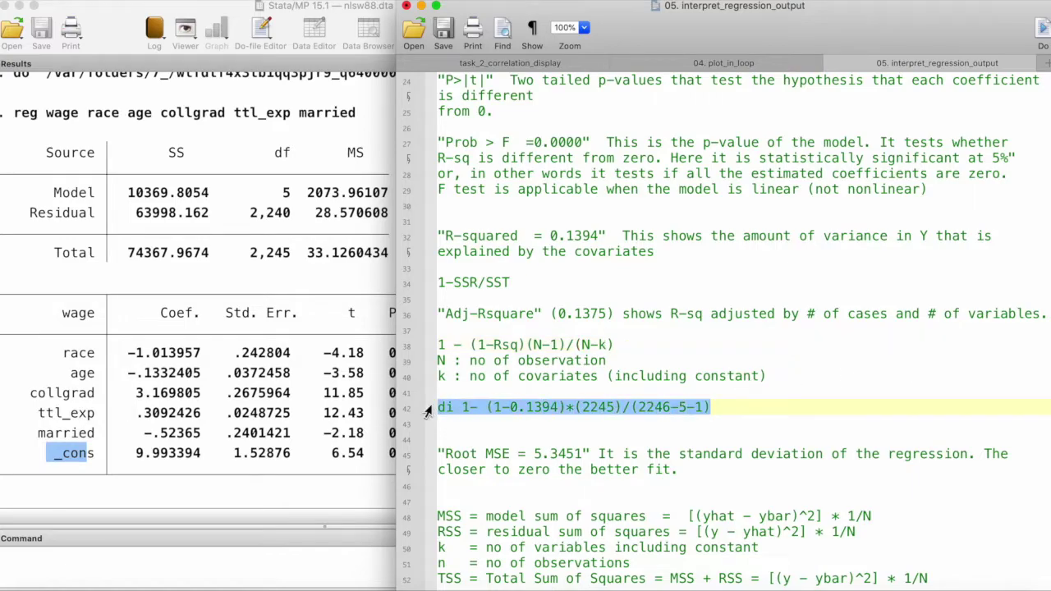
- Compare the di result .13747902 with the reported Adj R-squared 0.1375
click(212, 466)
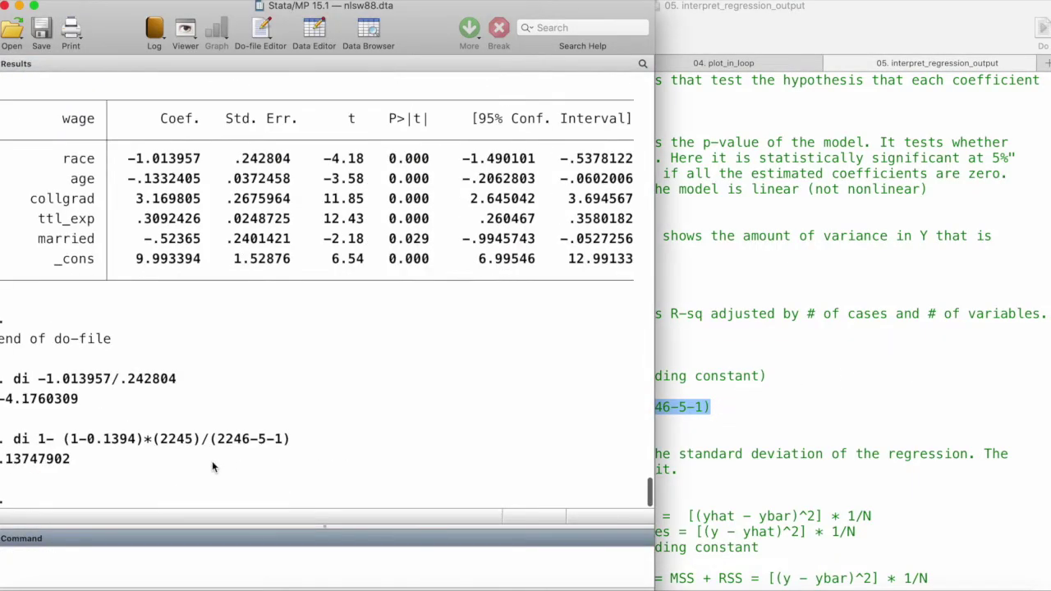
drag(10, 468, 70, 461)
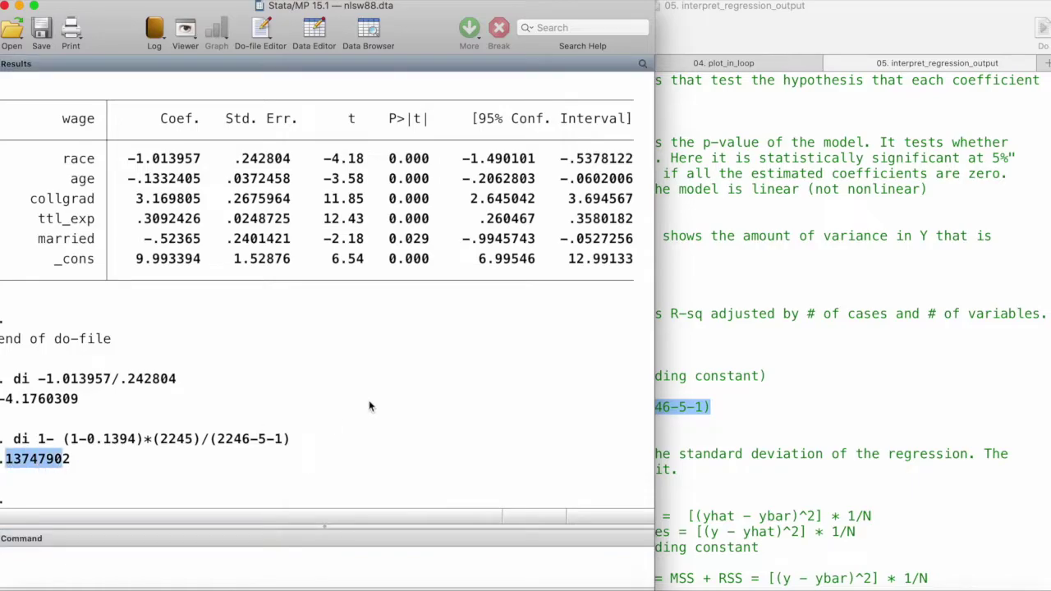
scroll(369, 400, up, 4)
drag(584, 184, 633, 184)
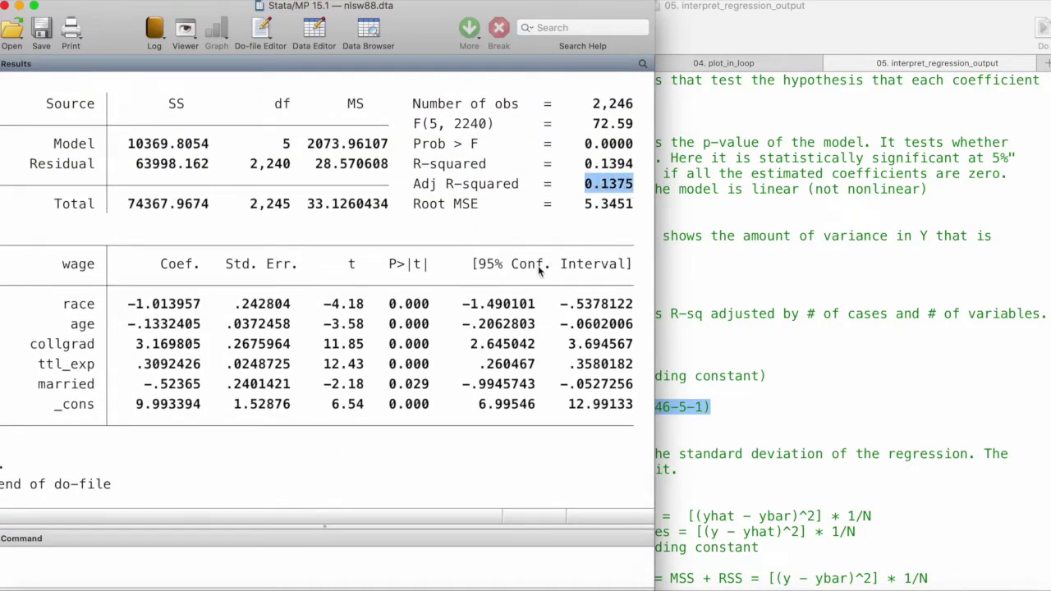
- Match the Root MSE = 5.3451 row with its standard-deviation explanation in the notes
click(770, 383)
scroll(629, 431, down, 3)
click(344, 374)
drag(415, 206, 633, 205)
click(691, 310)
drag(630, 381, 973, 391)
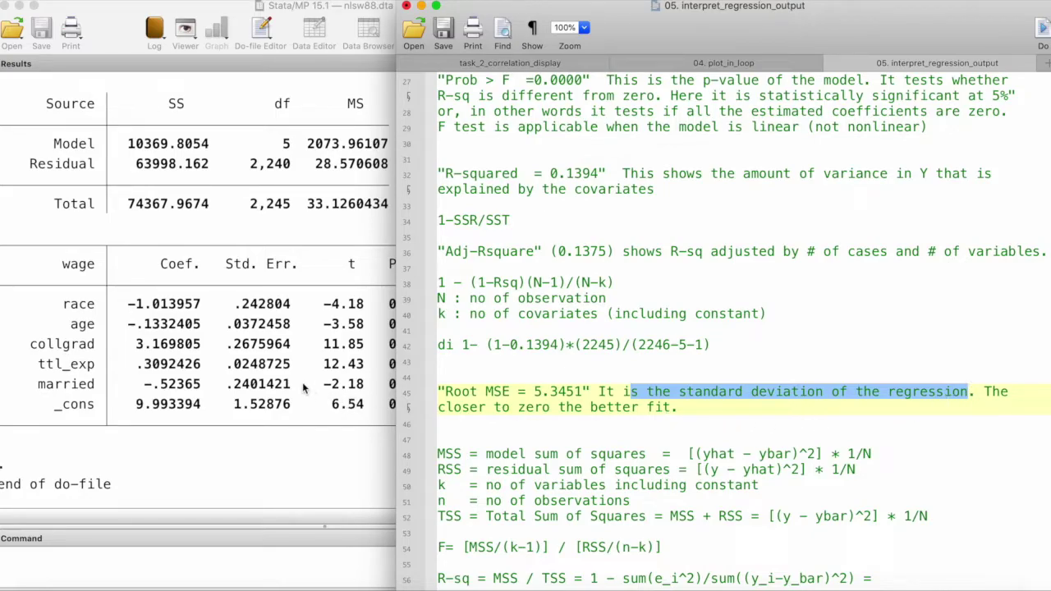
scroll(625, 386, down, 5)
click(148, 218)
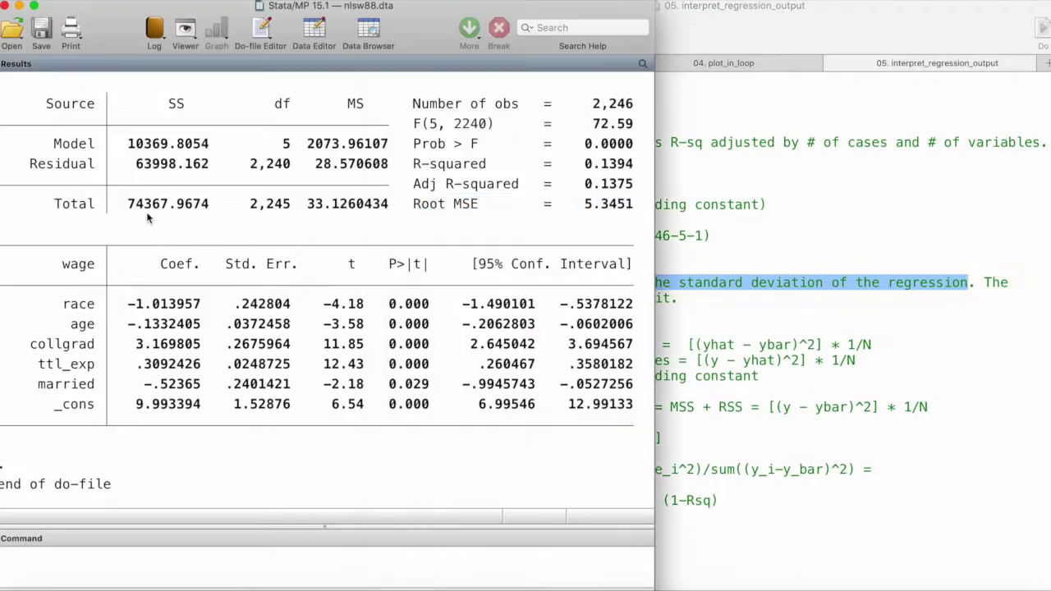
scroll(82, 177, up, 2)
drag(23, 156, 388, 259)
click(197, 196)
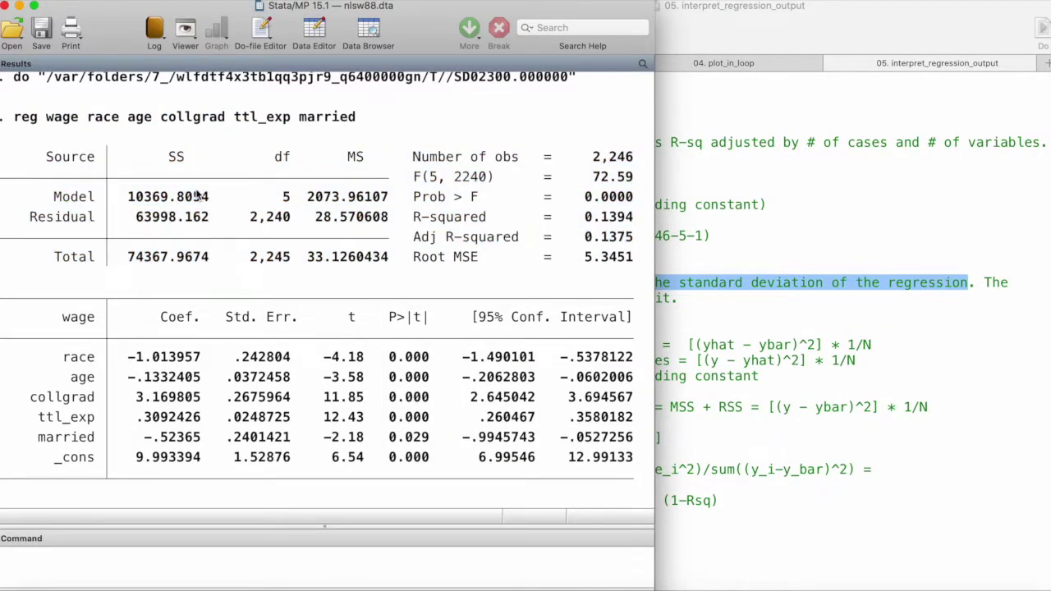
click(794, 281)
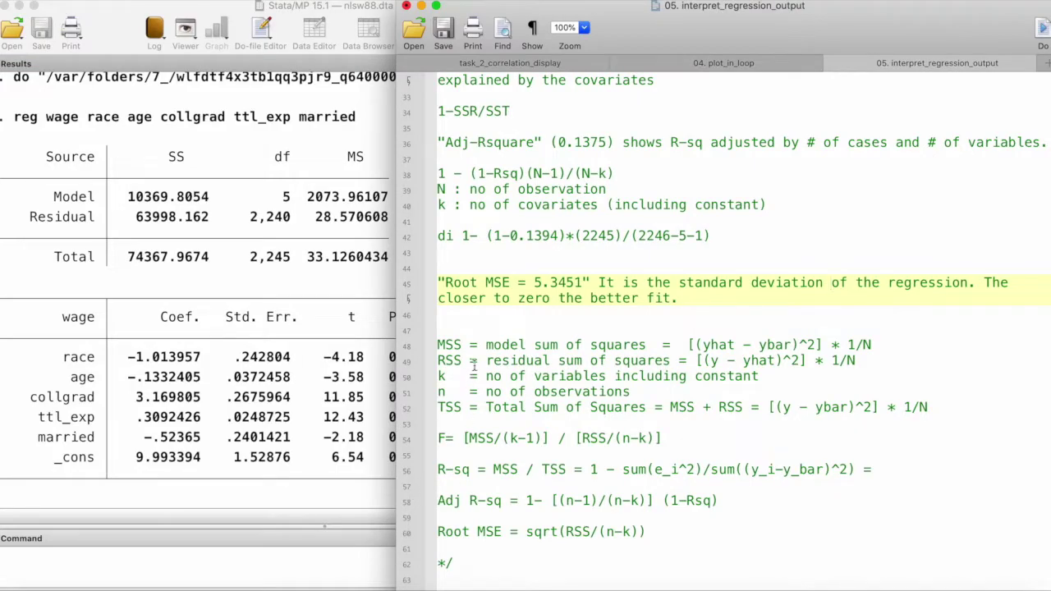
drag(485, 345, 790, 345)
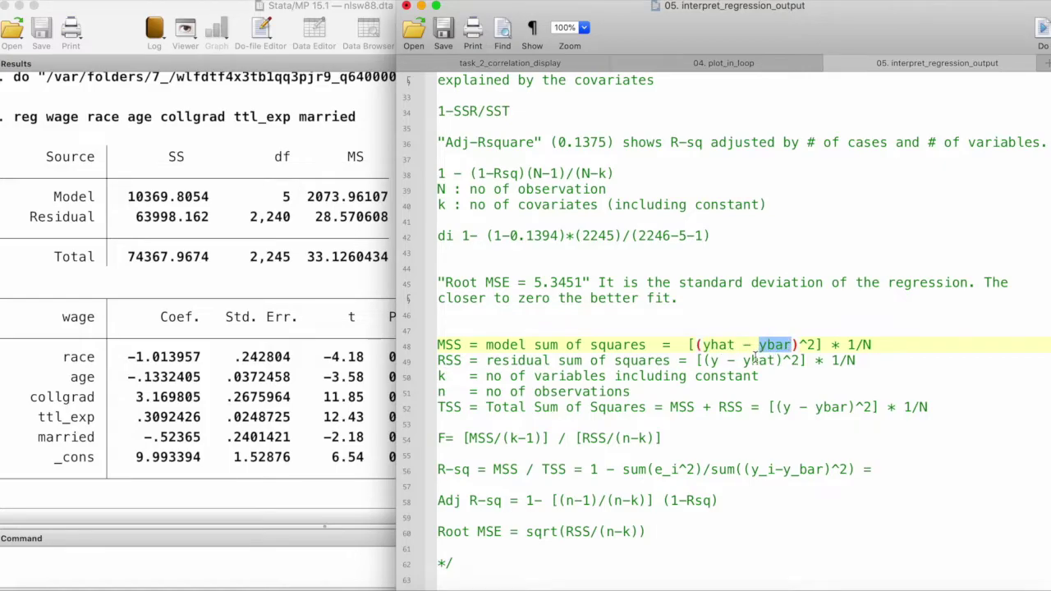
drag(881, 341, 800, 345)
drag(488, 360, 776, 361)
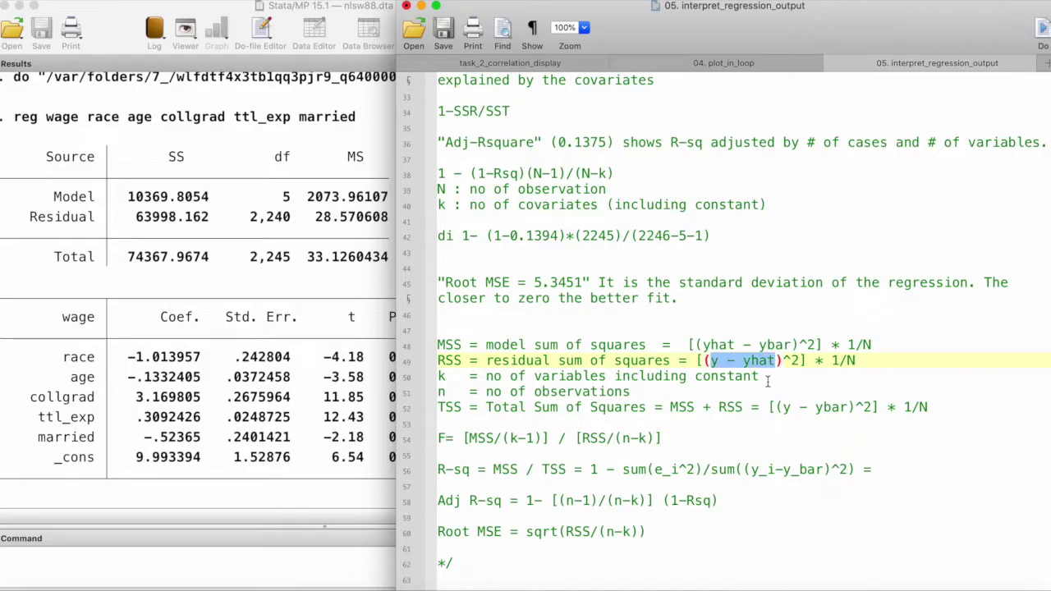
drag(798, 361, 790, 360)
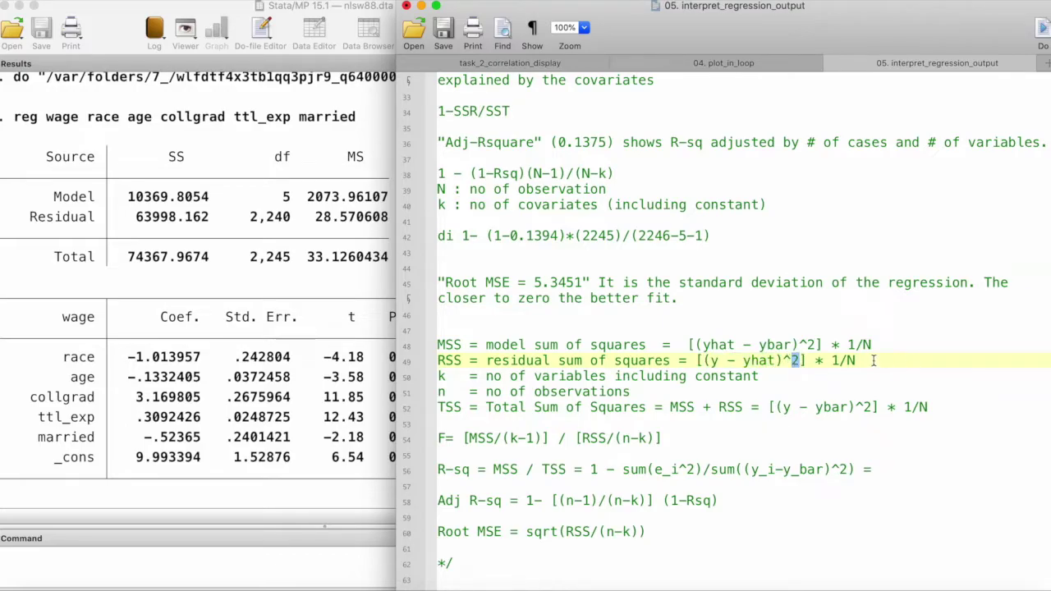
drag(874, 360, 832, 361)
drag(495, 377, 668, 388)
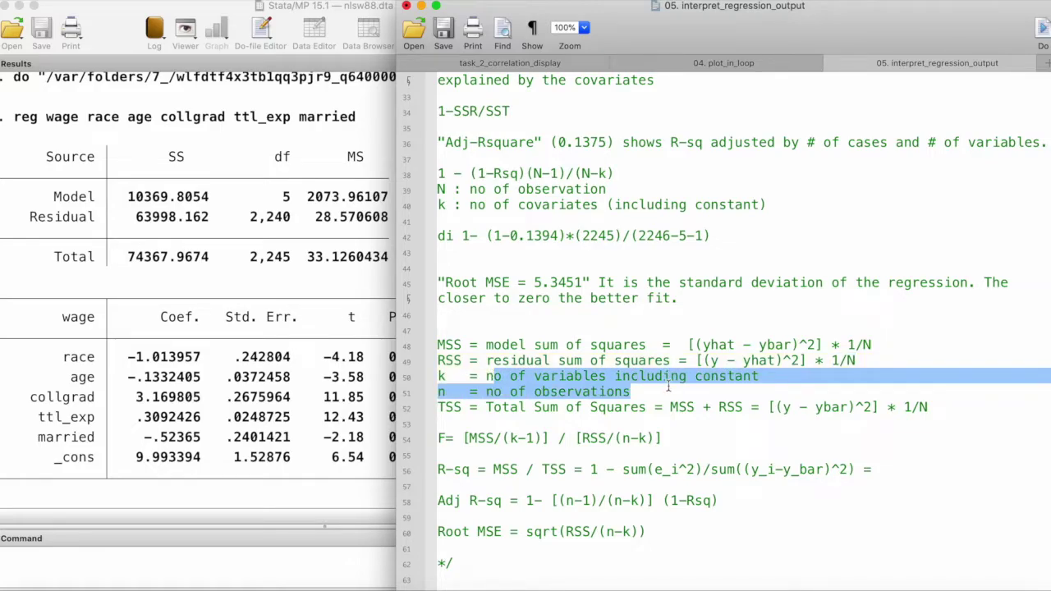
click(607, 408)
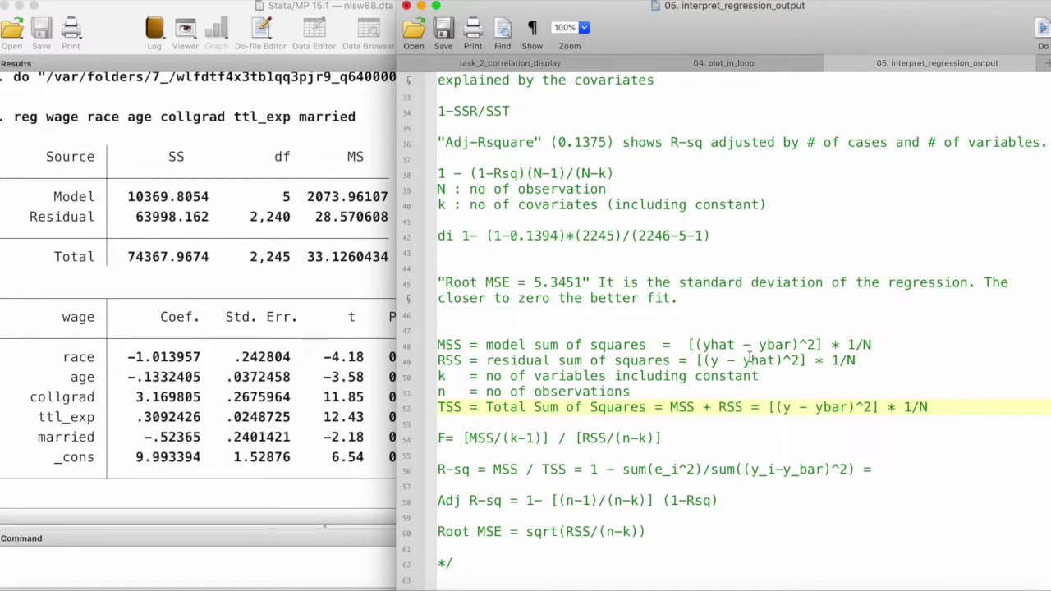
drag(778, 408, 851, 407)
drag(928, 407, 894, 409)
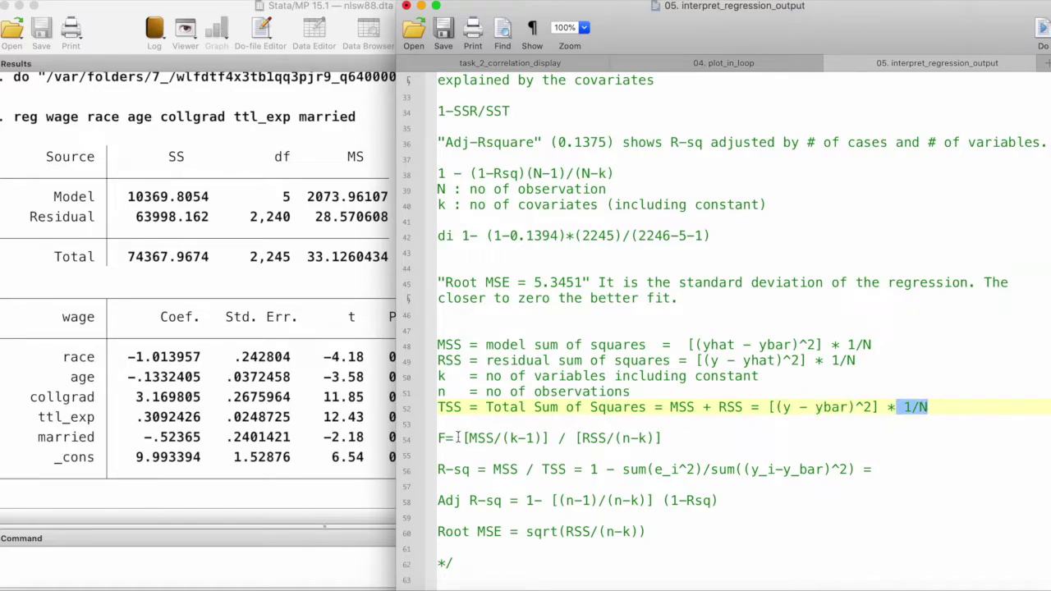
drag(439, 438, 674, 437)
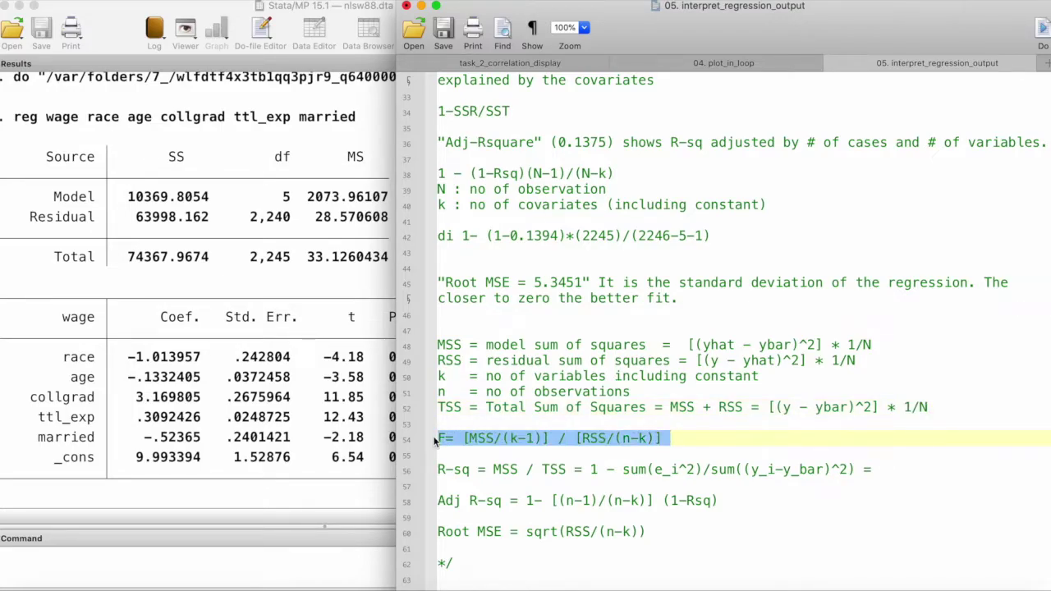
click(478, 470)
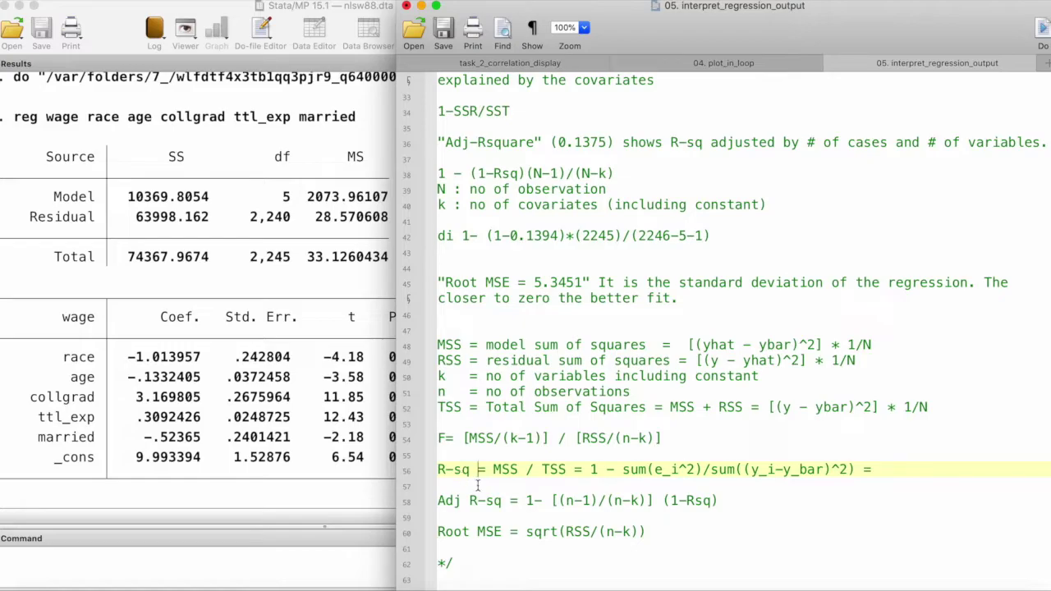
drag(492, 470, 578, 479)
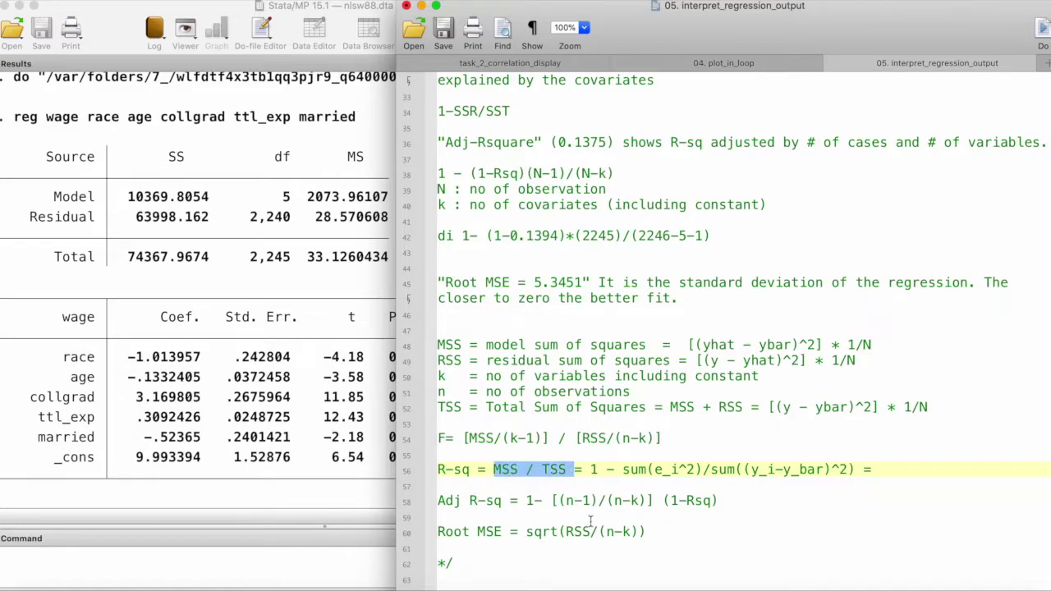
click(681, 532)
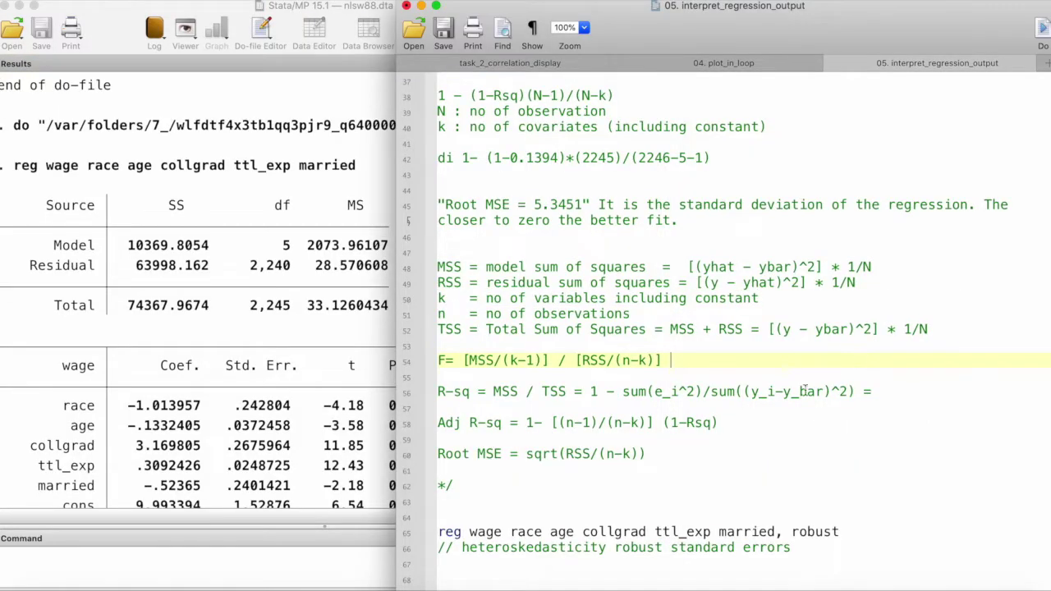
scroll(600, 464, down, 3)
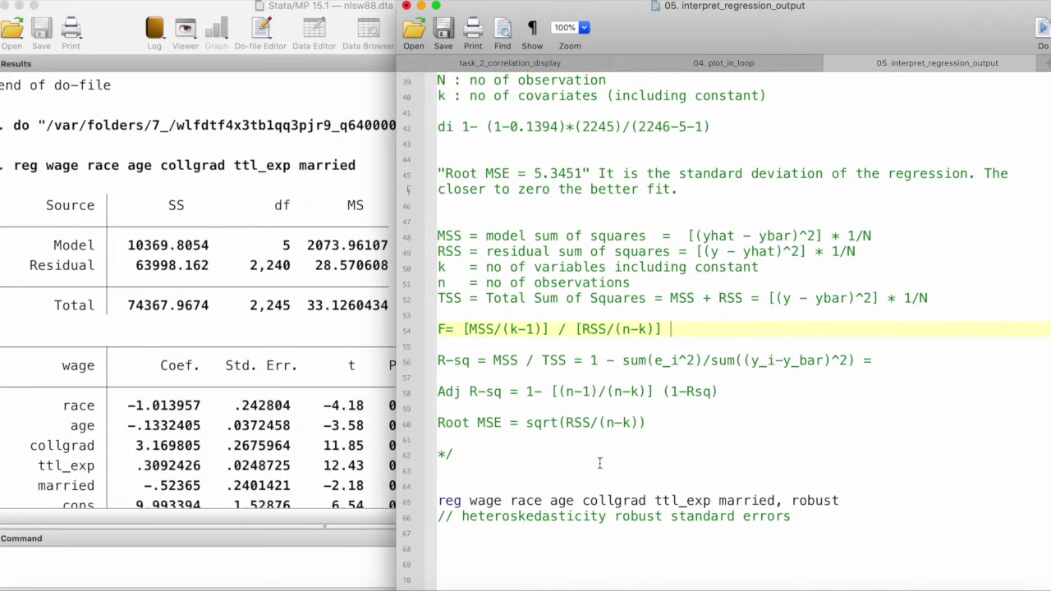
- Run reg wage race age collgrad ttl_exp married, robust and view the robust standard errors
drag(439, 501, 859, 501)
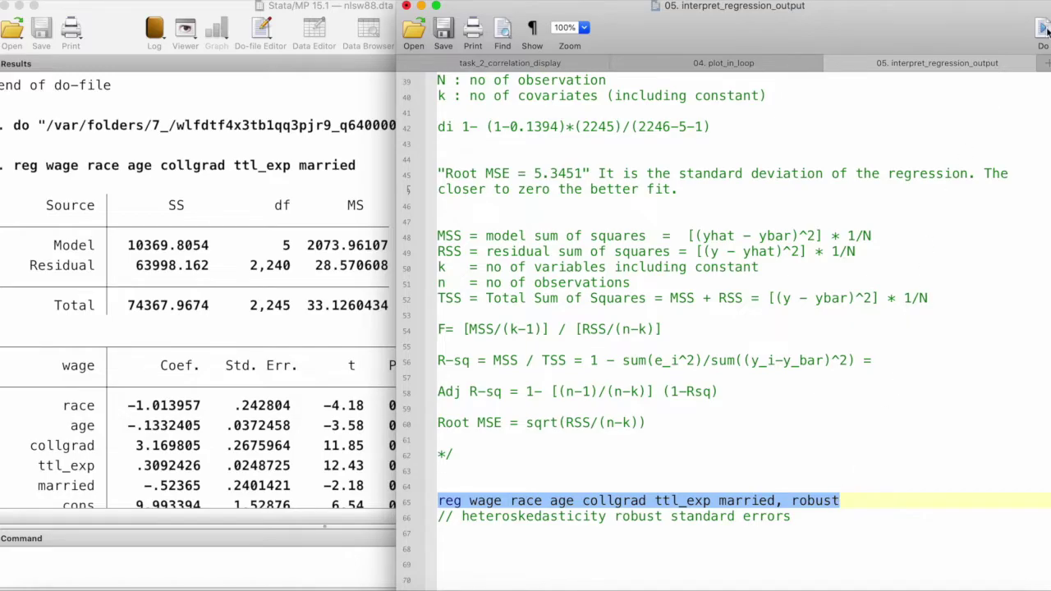
click(1047, 30)
click(851, 507)
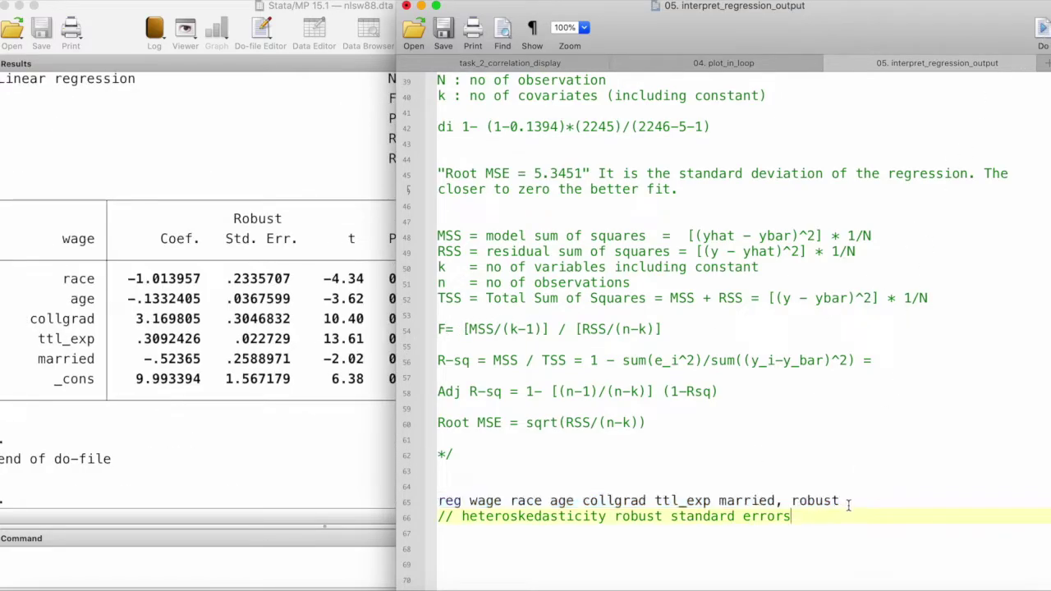
click(262, 332)
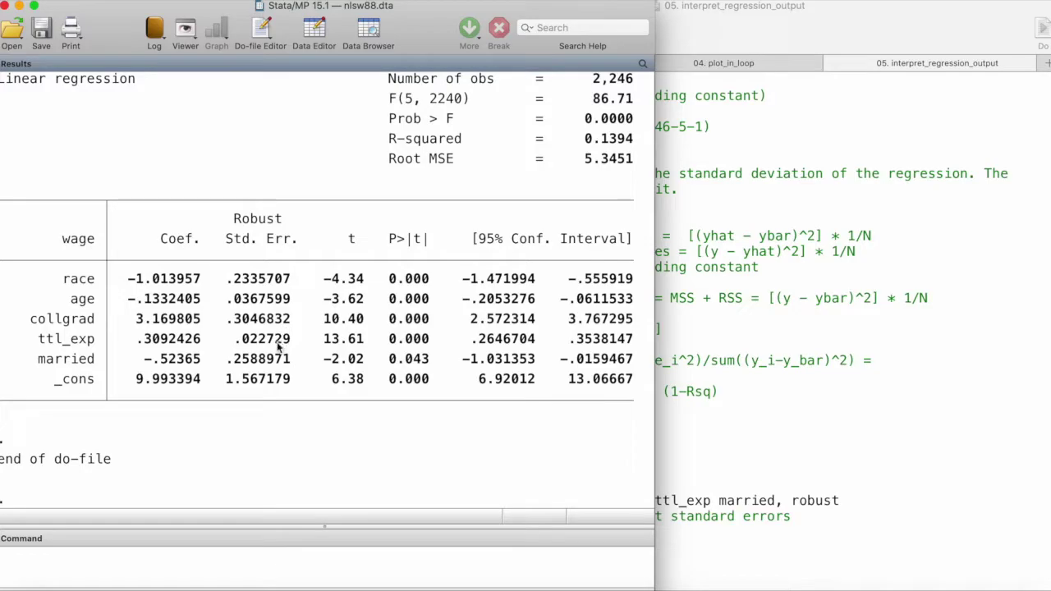
click(1003, 454)
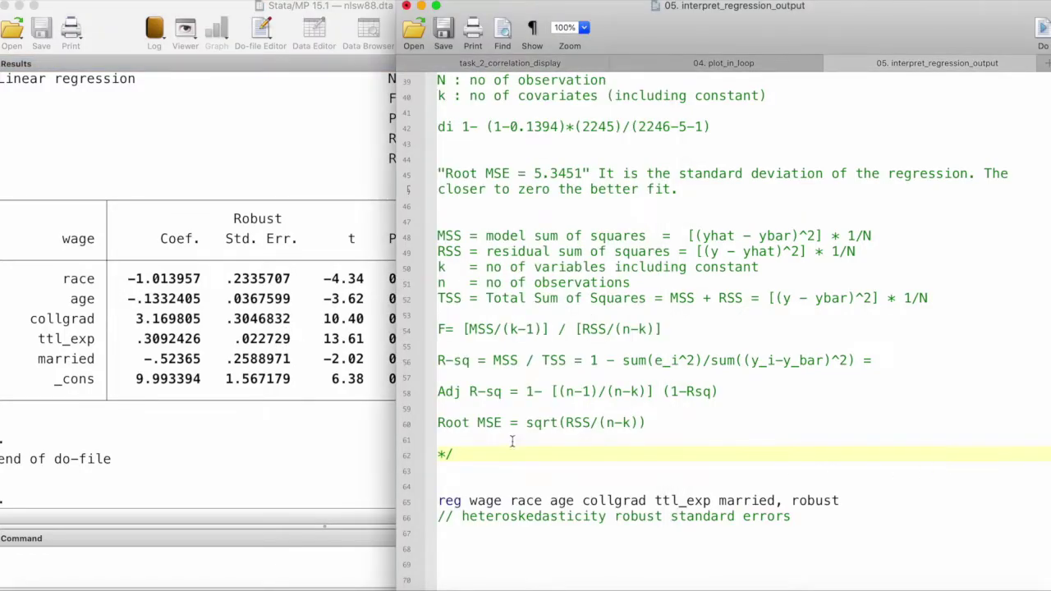
click(255, 365)
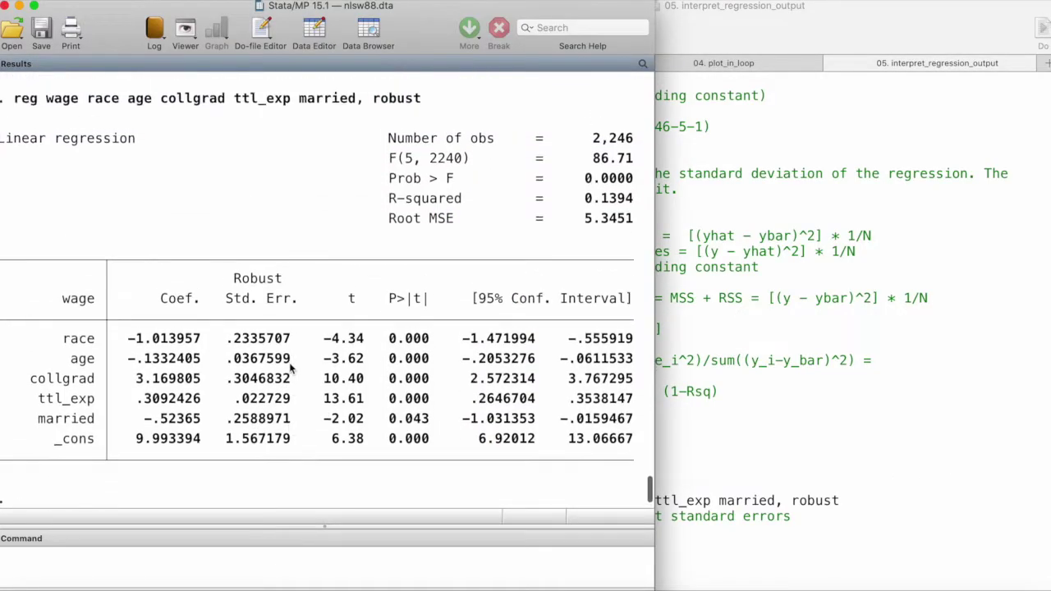
scroll(290, 369, up, 2)
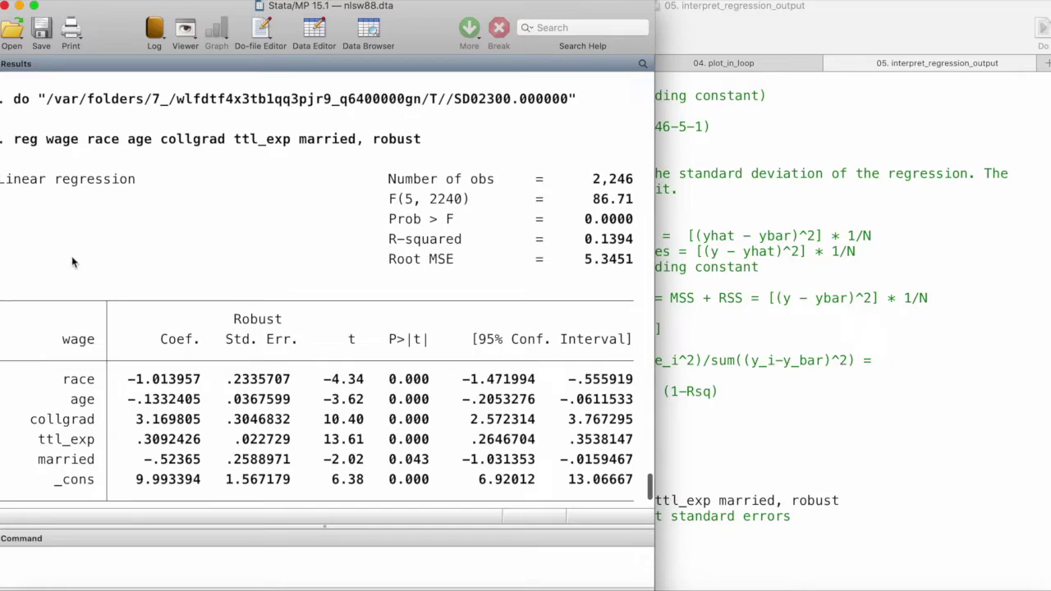